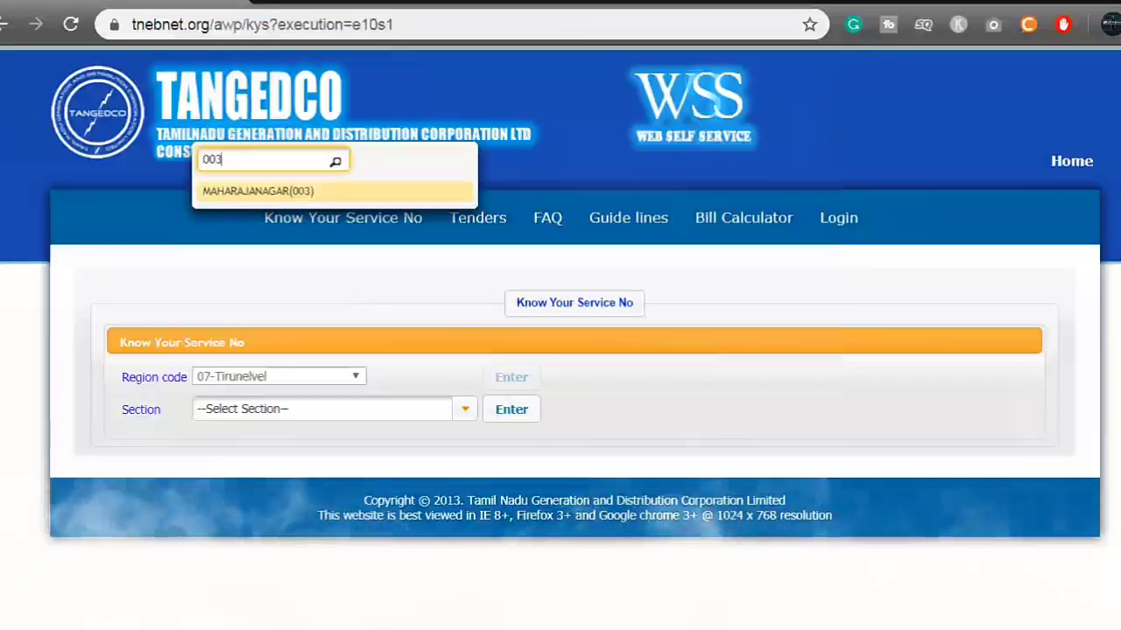
Confirm section MAHARAJANAGAR(003), then search 313 and set distribution MHN(313).
key(Return)
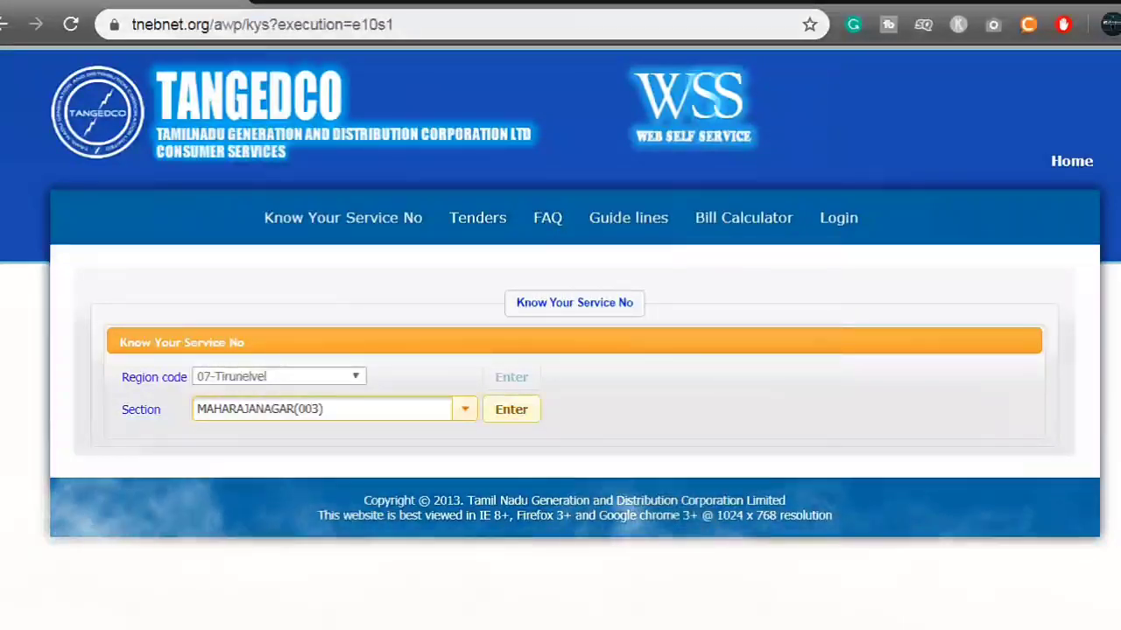
click(511, 409)
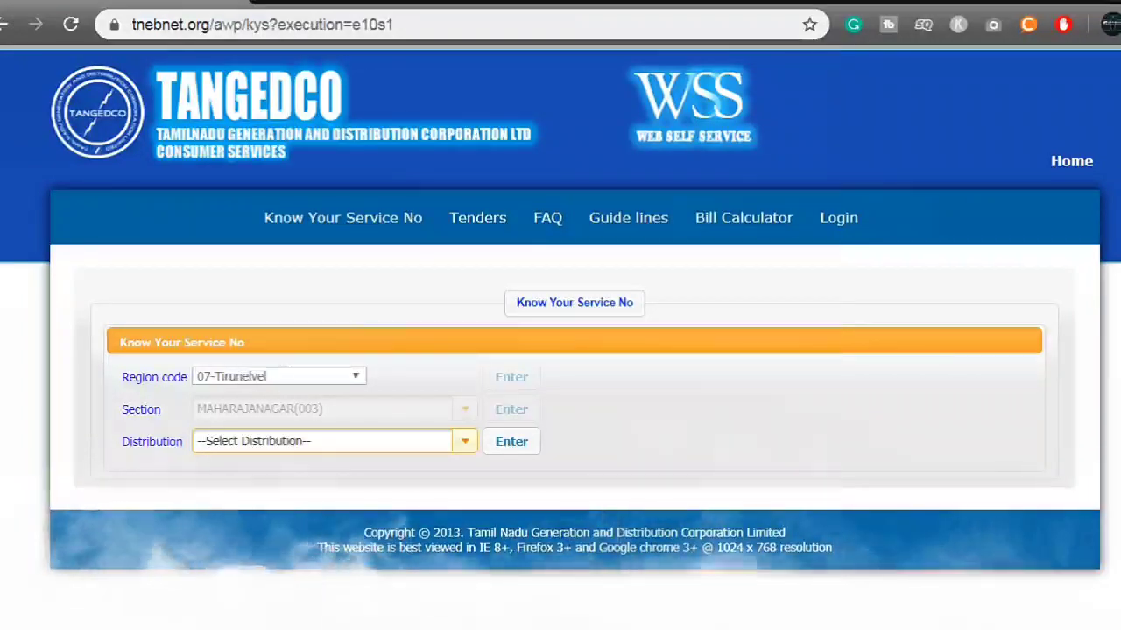
key(Return)
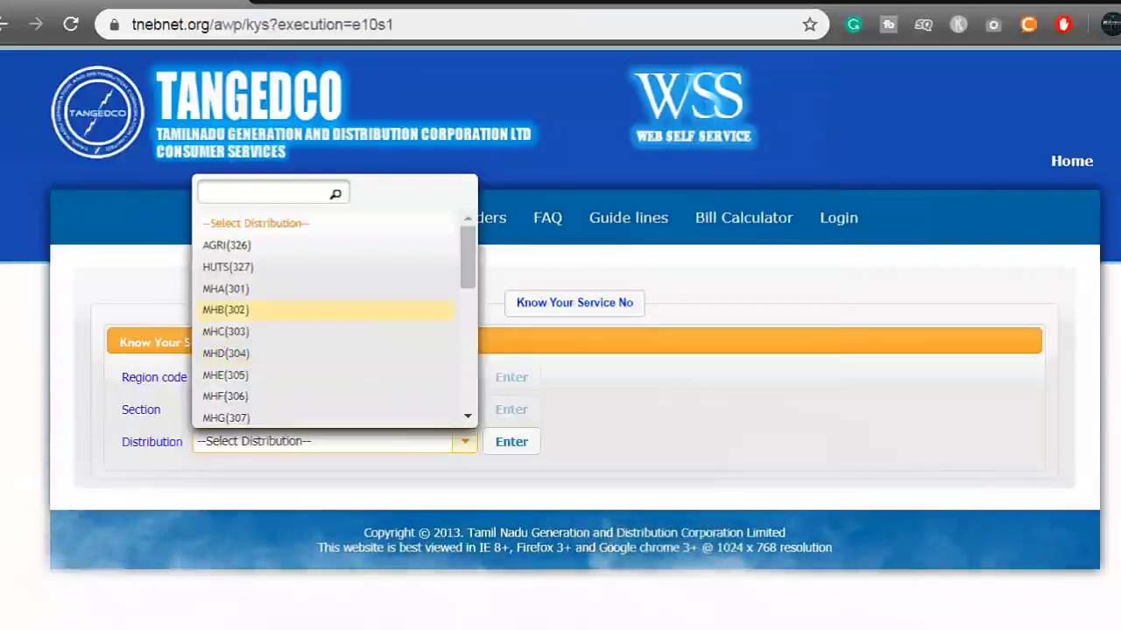
click(263, 192)
text(31)
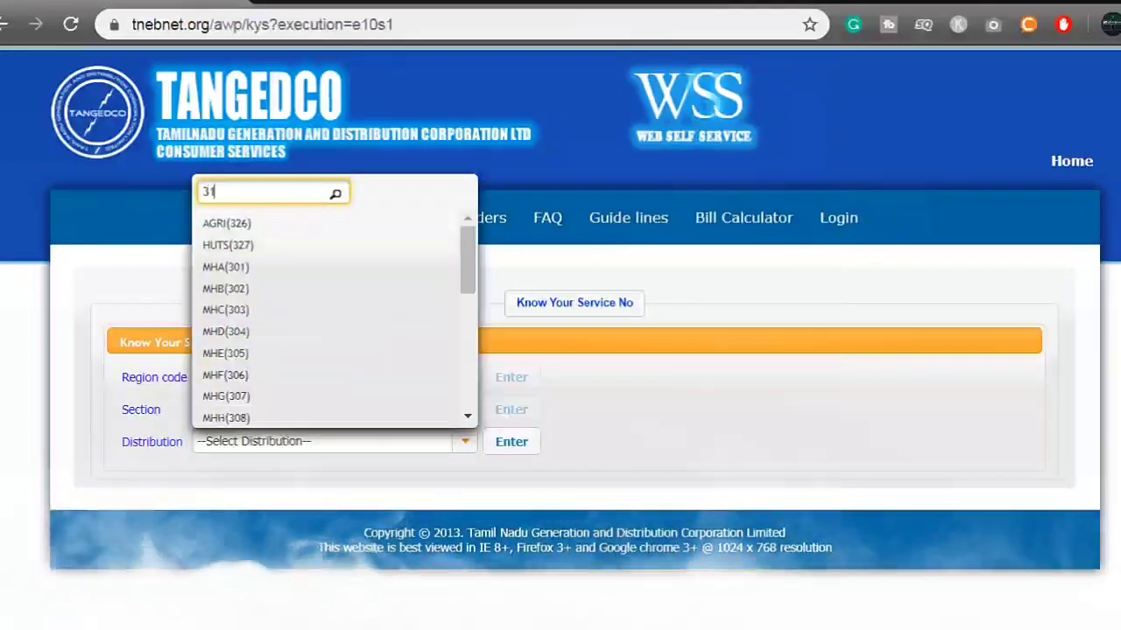
text(3)
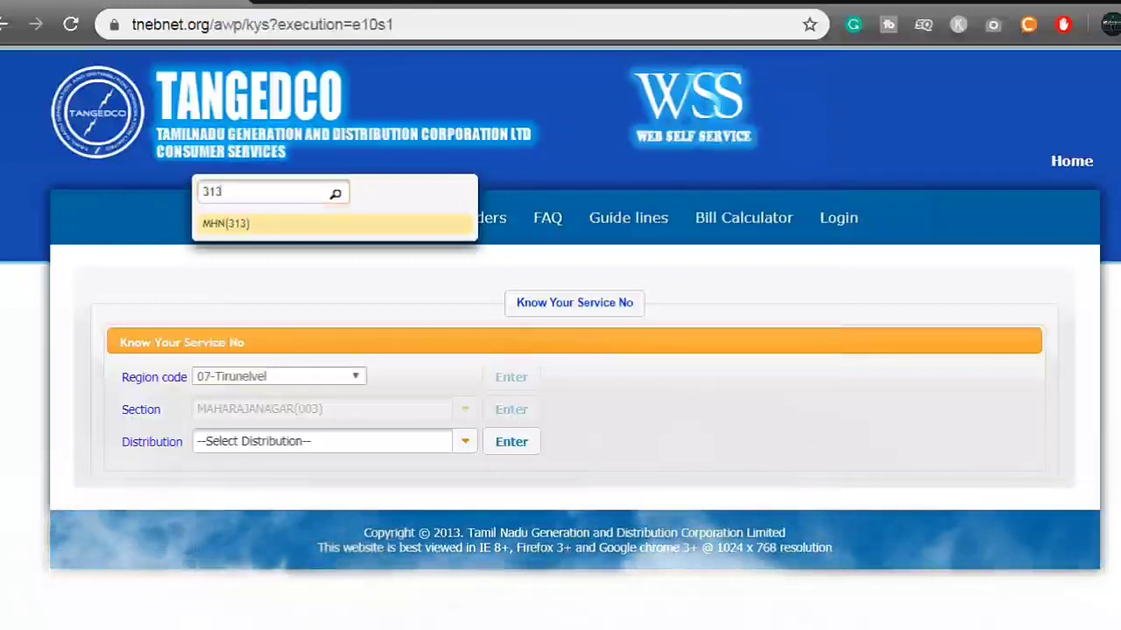
key(Return)
key(Tab)
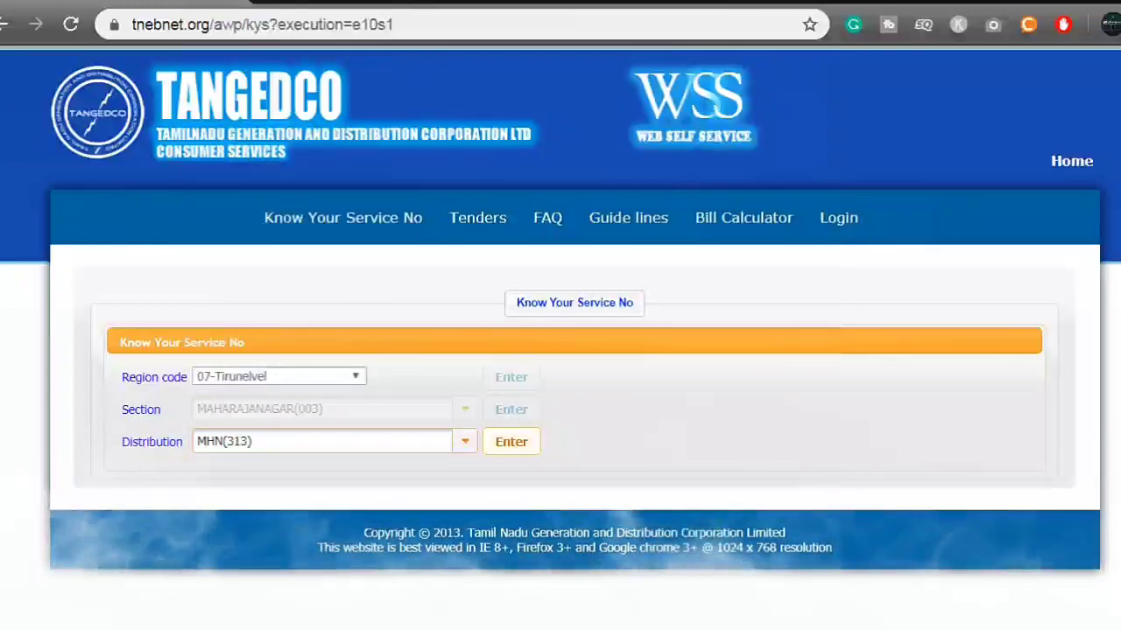
key(Return)
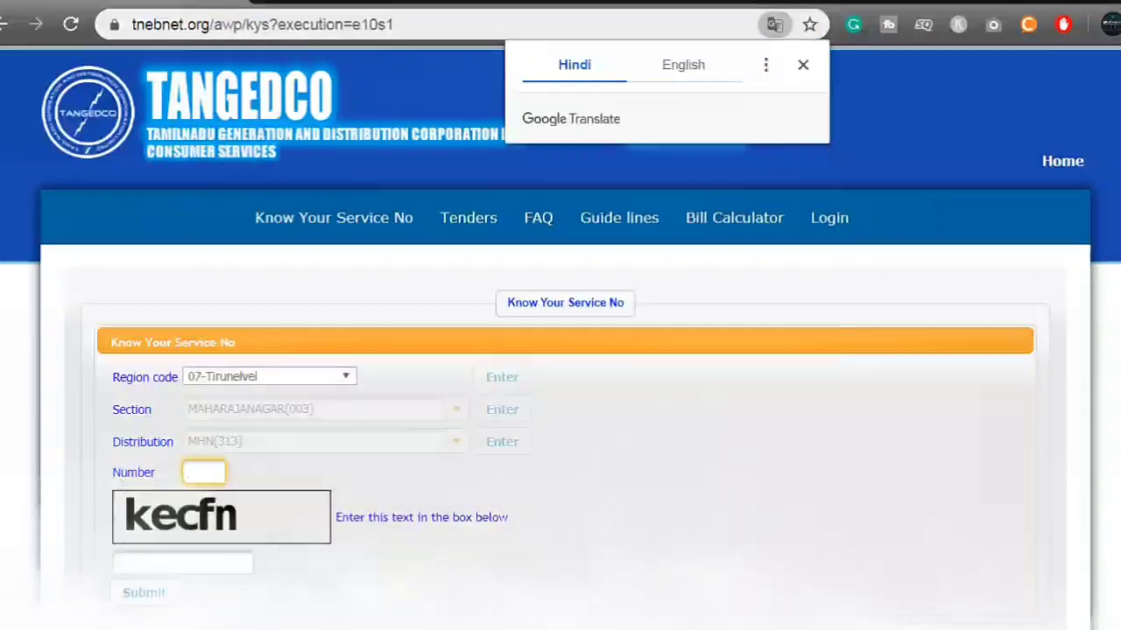
Answer the captcha, submit the service number lookup, then go to New User Registration.
scroll(560, 350, down, 1)
key(Down)
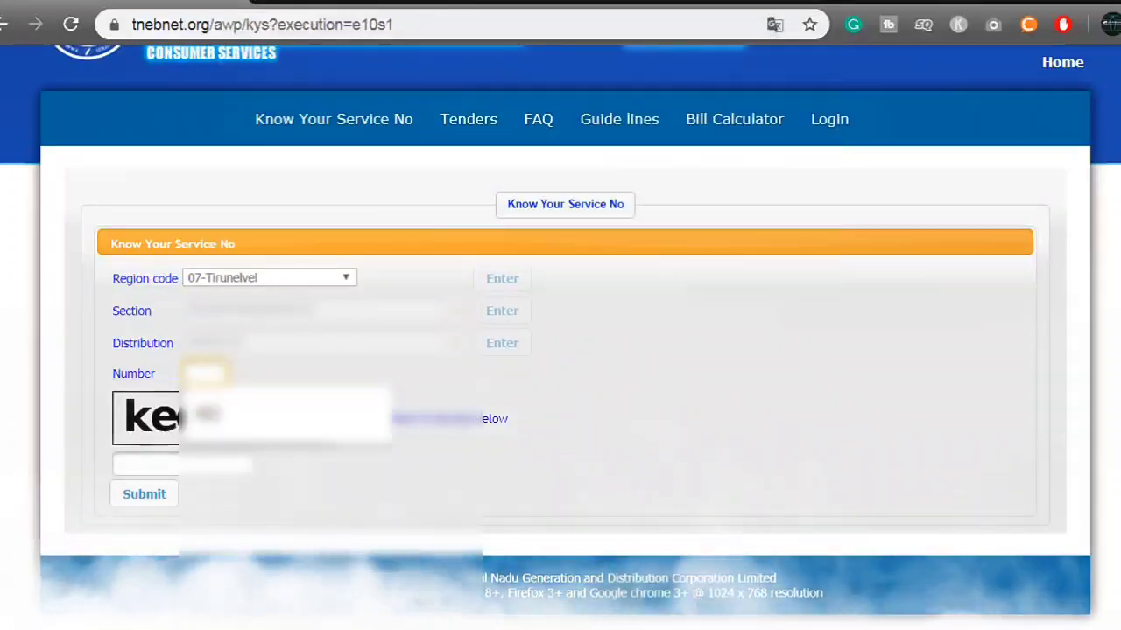
key(Return)
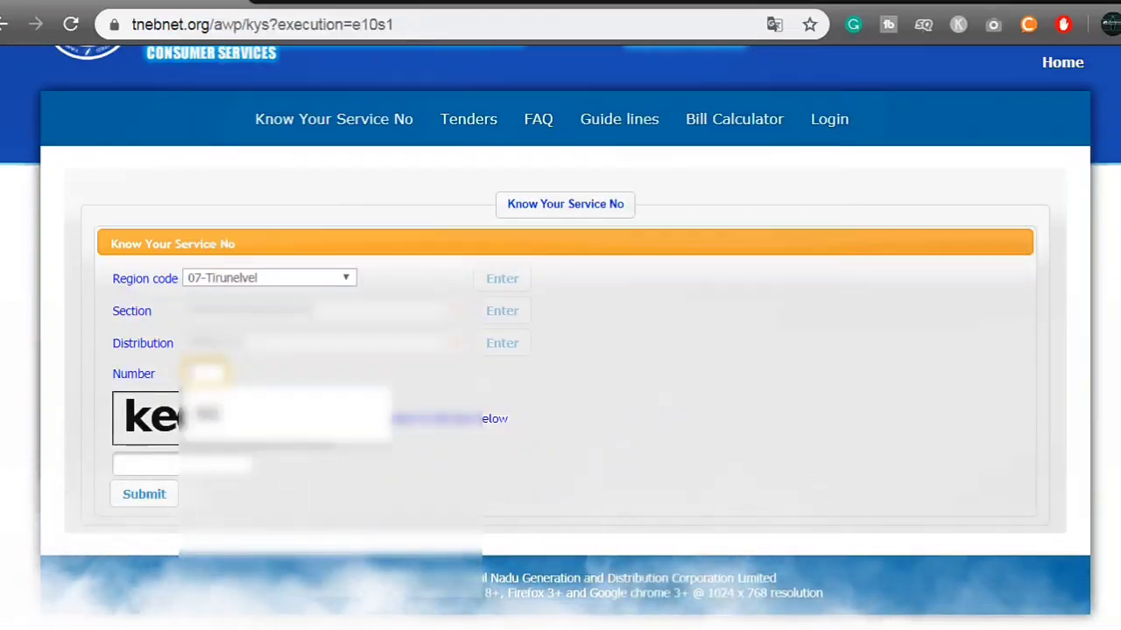
key(Escape)
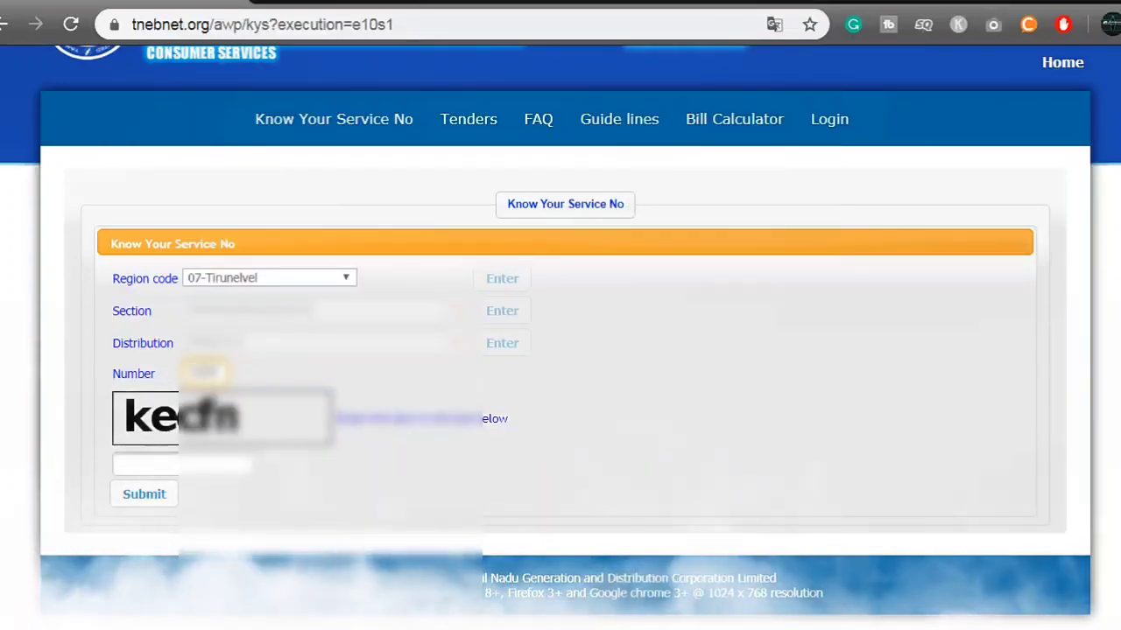
click(148, 464)
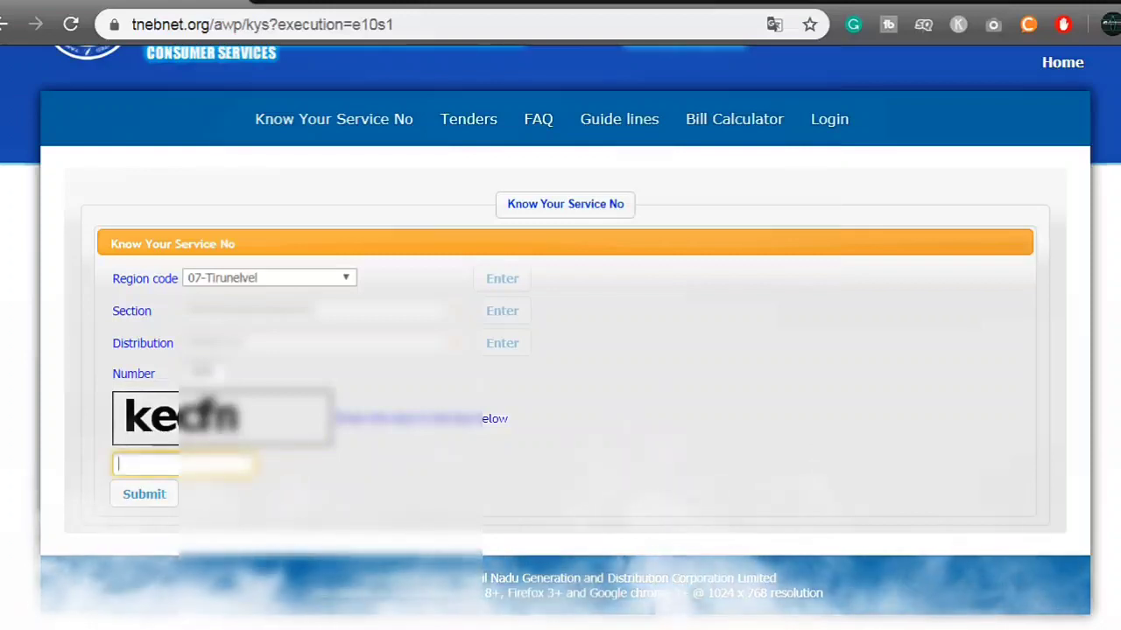
text(k)
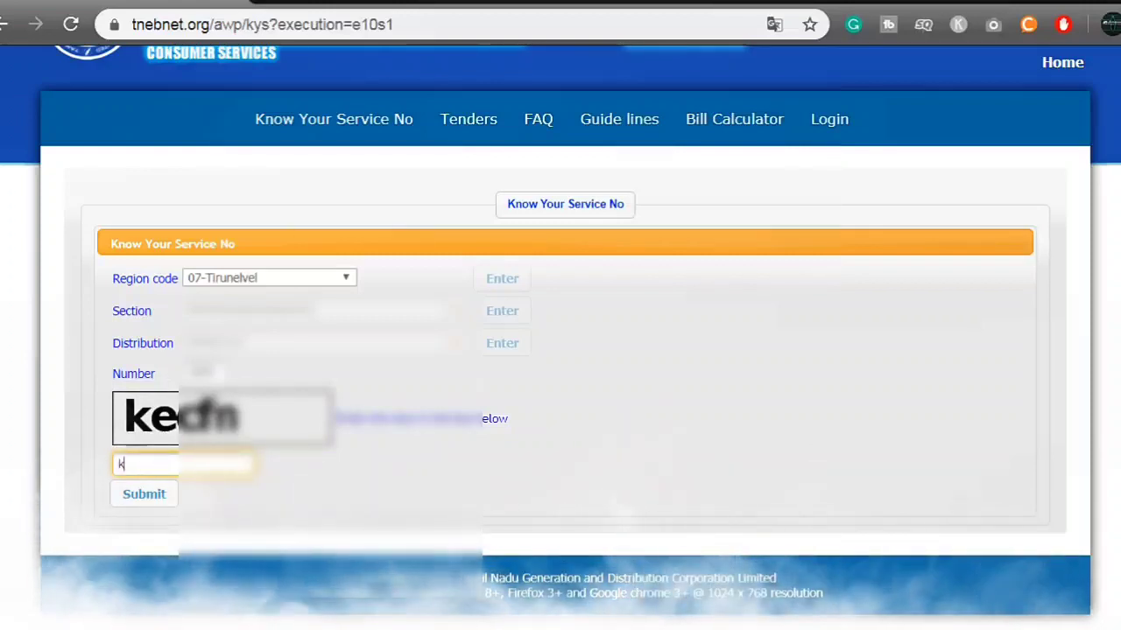
text(ecfn)
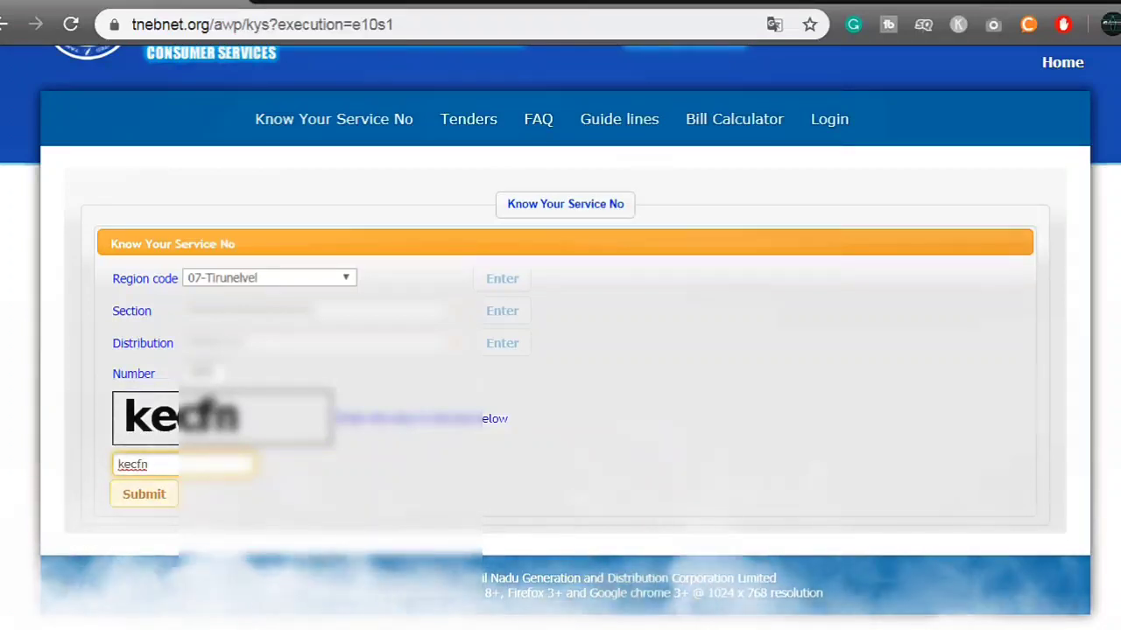
key(Return)
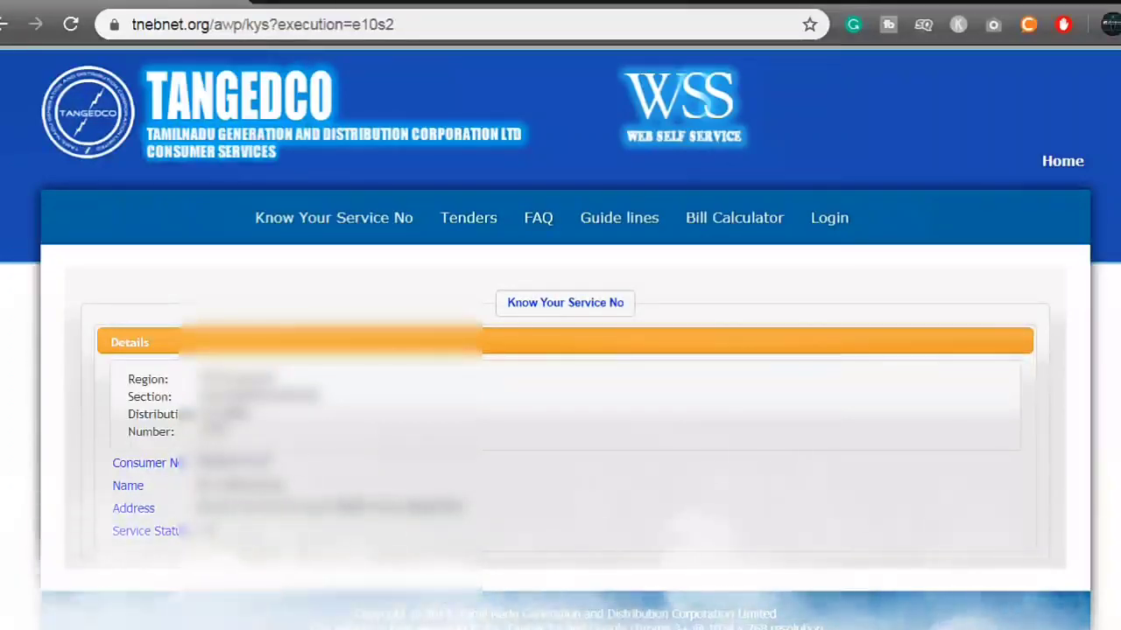
key(F5)
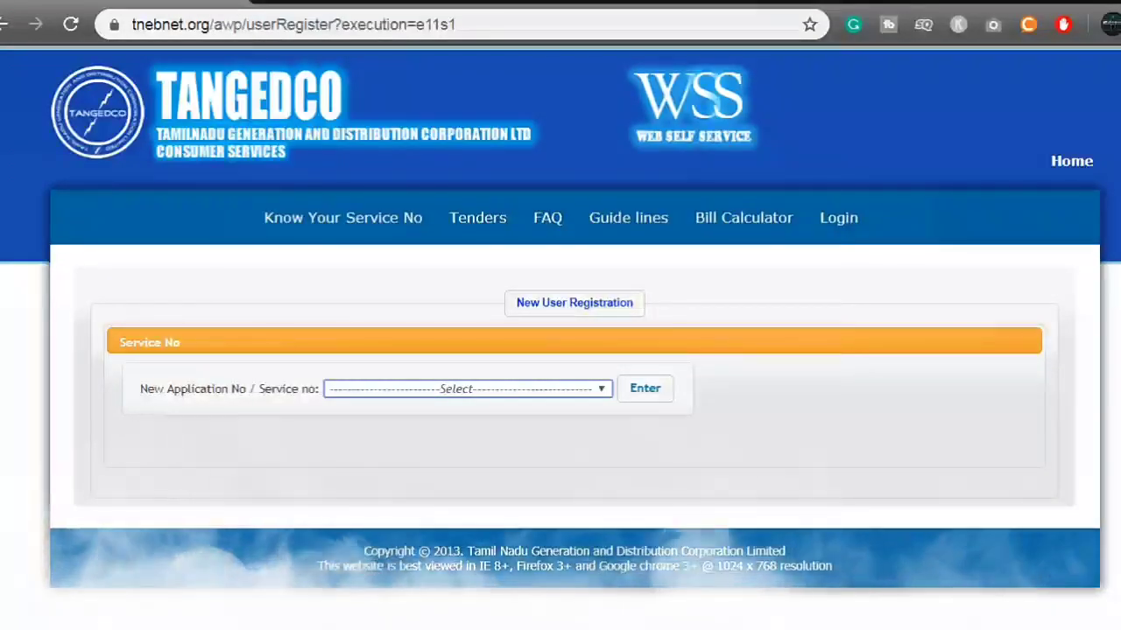
Choose Existing Service Connection Number as the registration number type.
key(alt+Down)
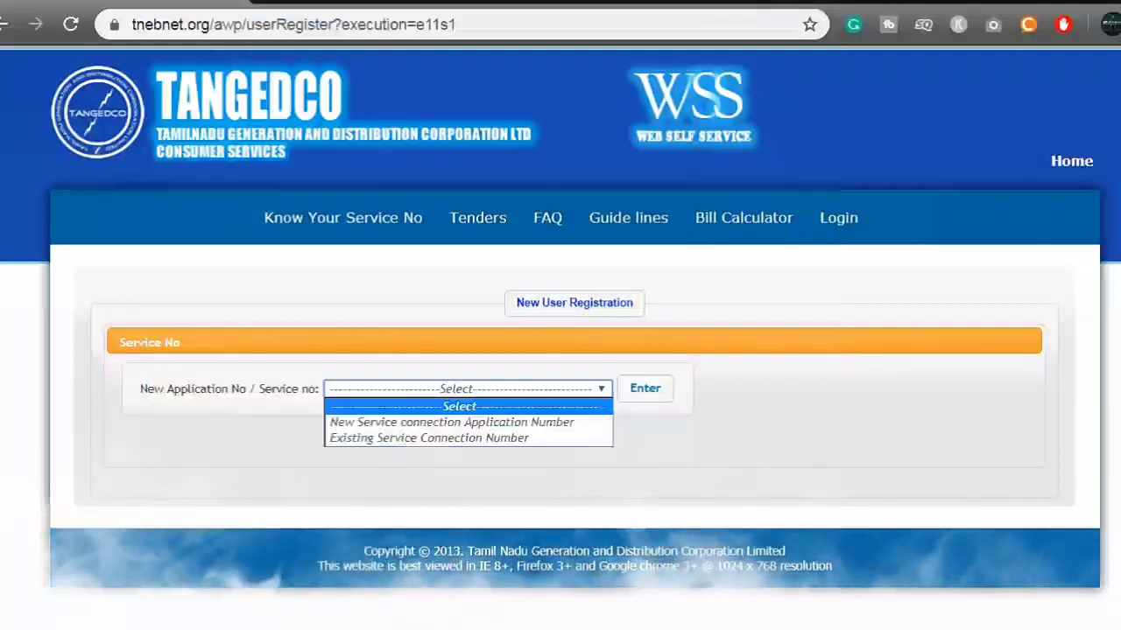
key(Down)
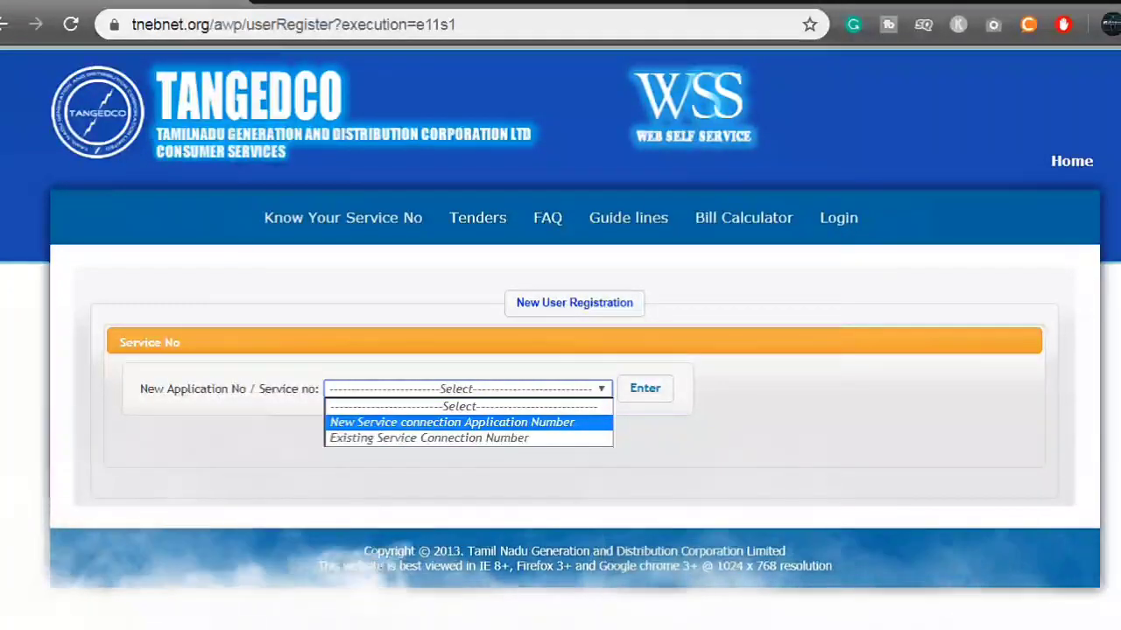
key(Down)
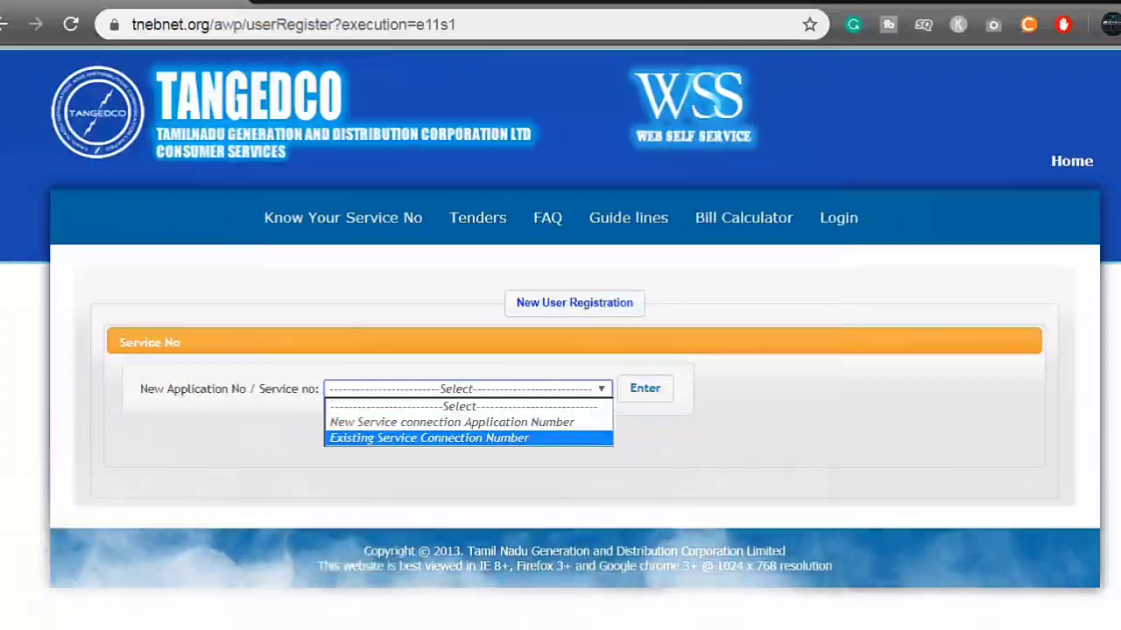
key(Return)
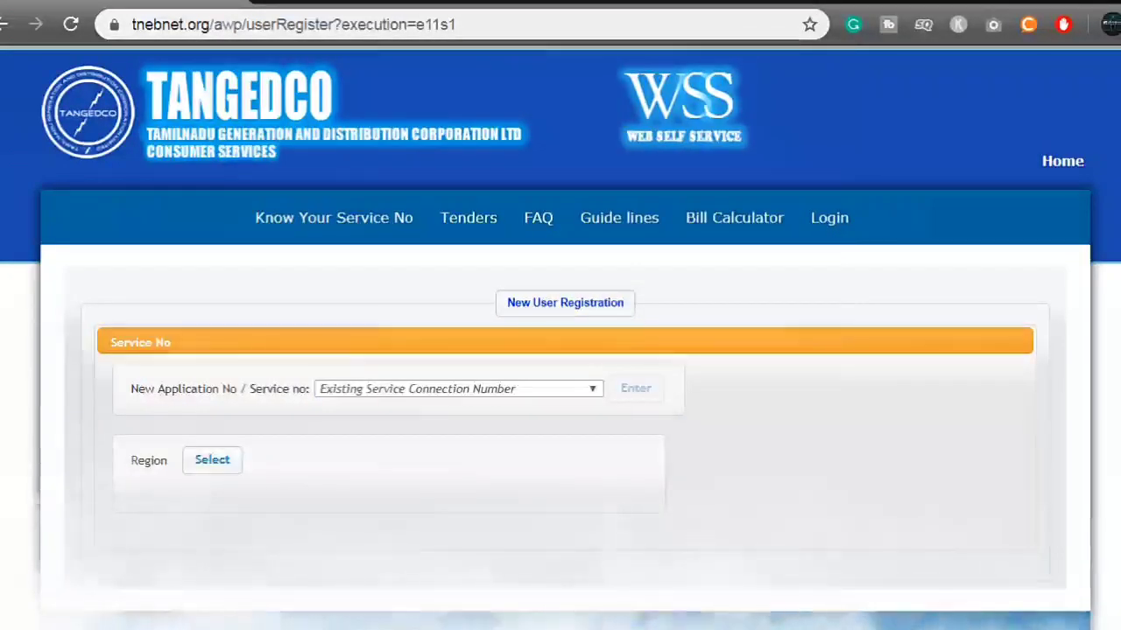
Select region 07 Tirunelveli from the region list.
key(Return)
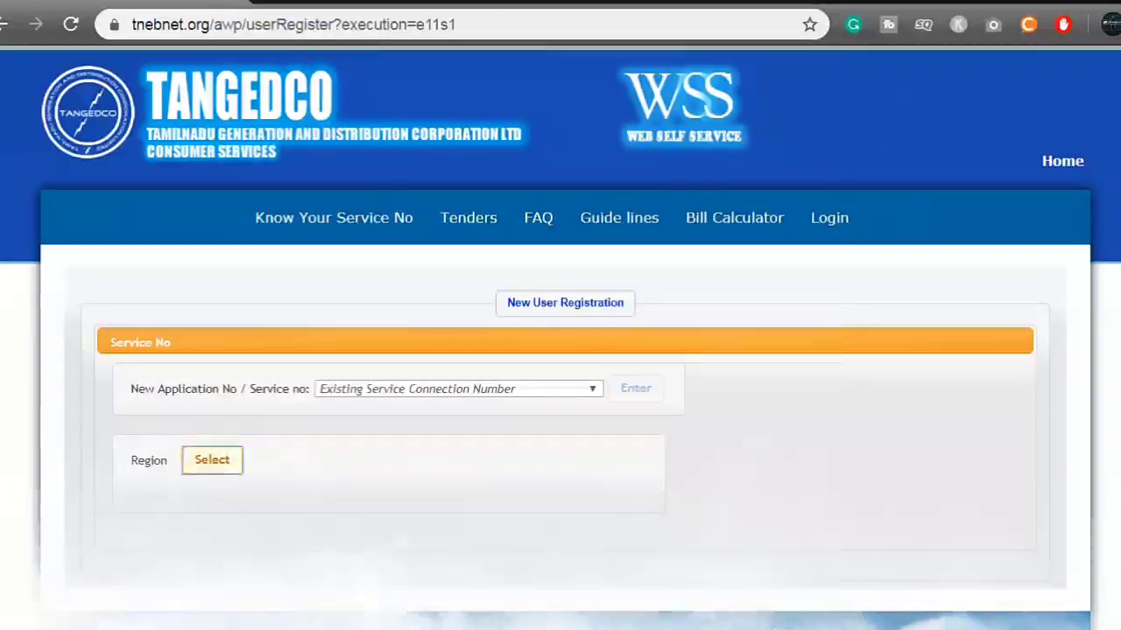
scroll(560, 350, down, 2)
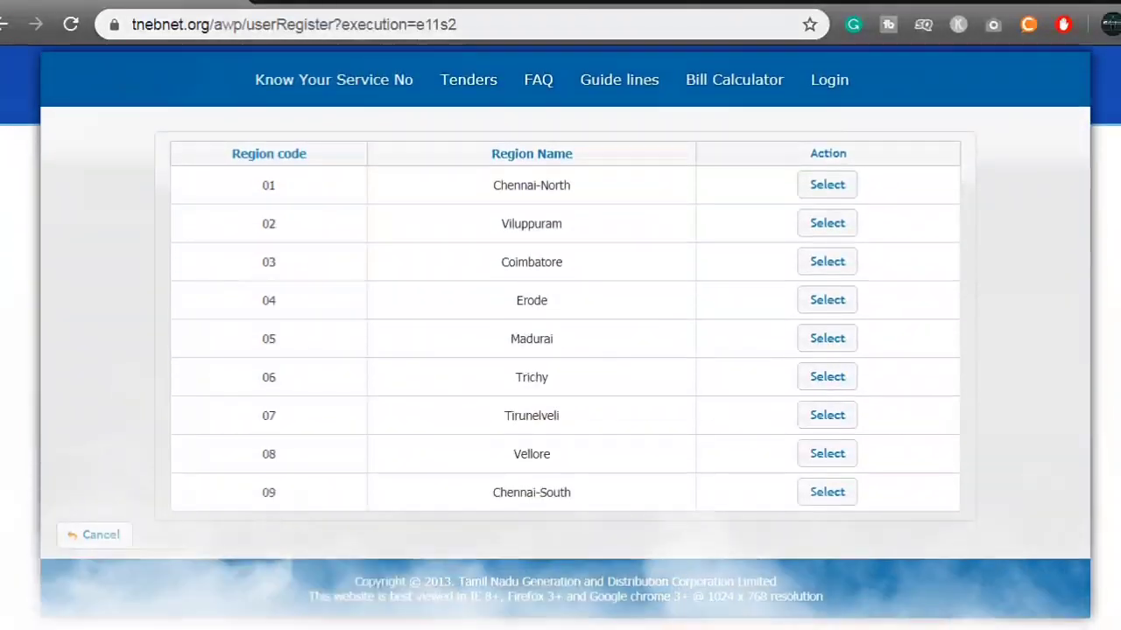
click(827, 415)
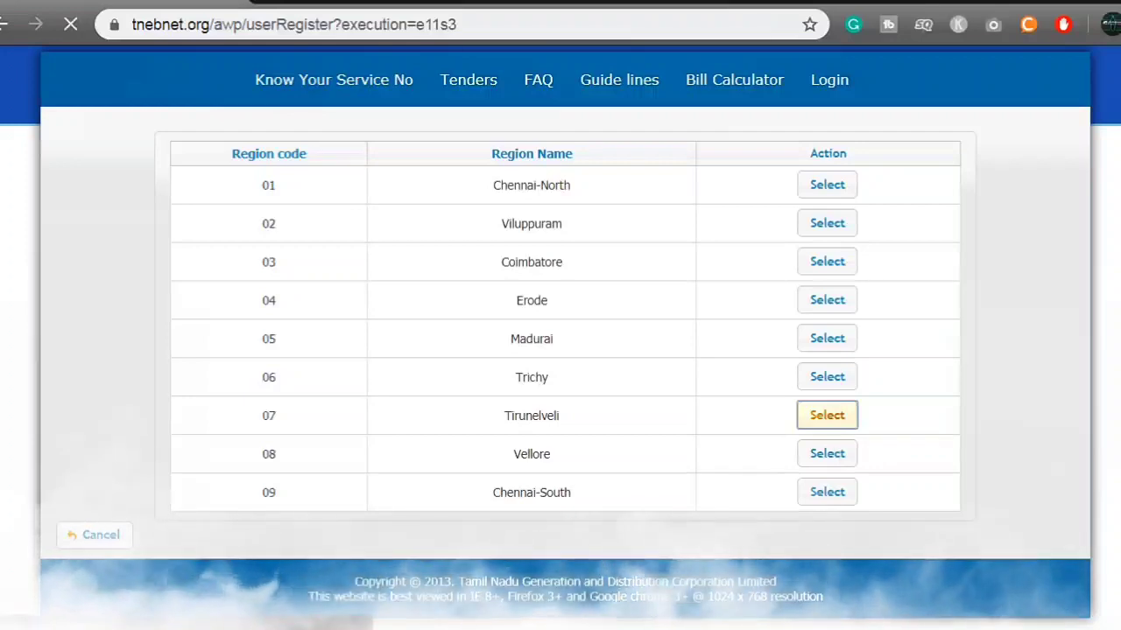
scroll(828, 415, down, 1)
scroll(560, 350, down, 1)
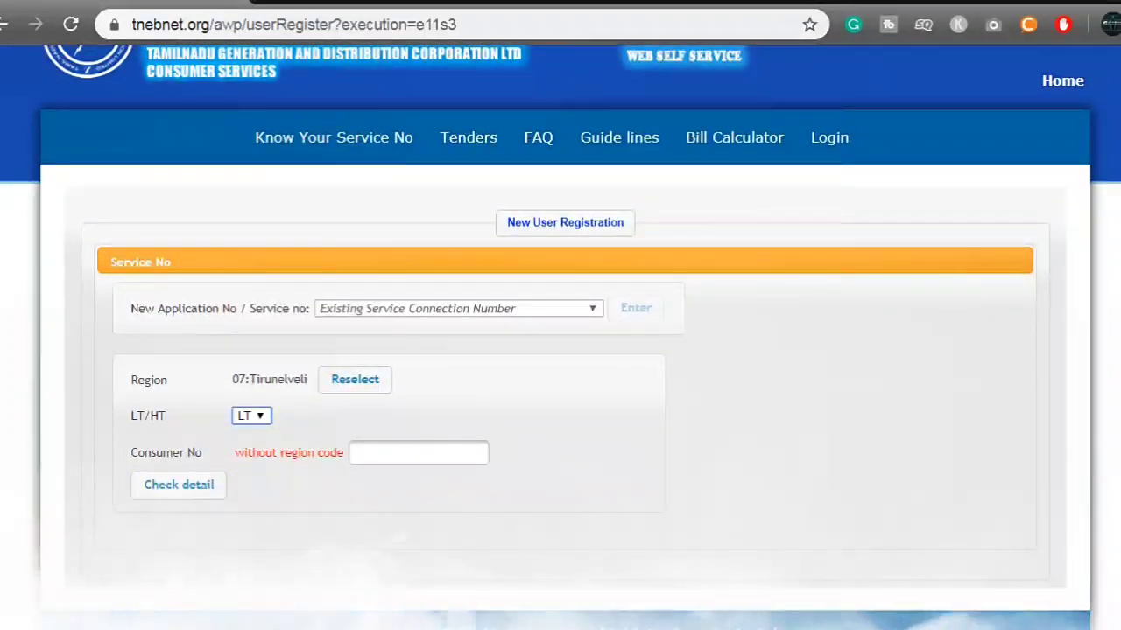
Enter the LT consumer number for region 07 and check its connection details.
double_click(238, 379)
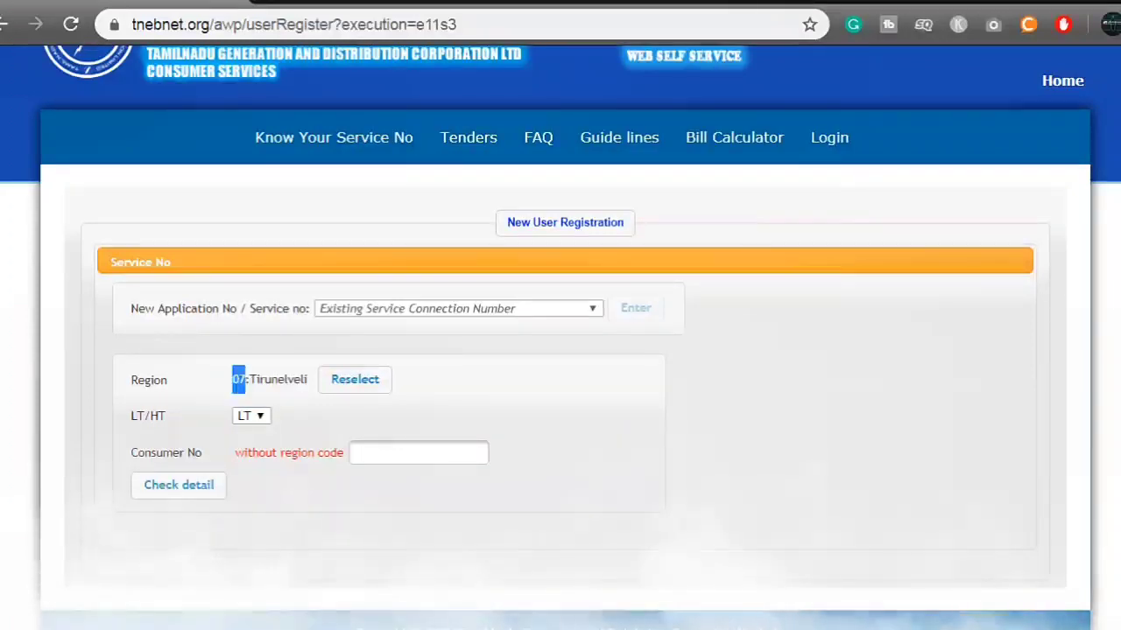
click(418, 452)
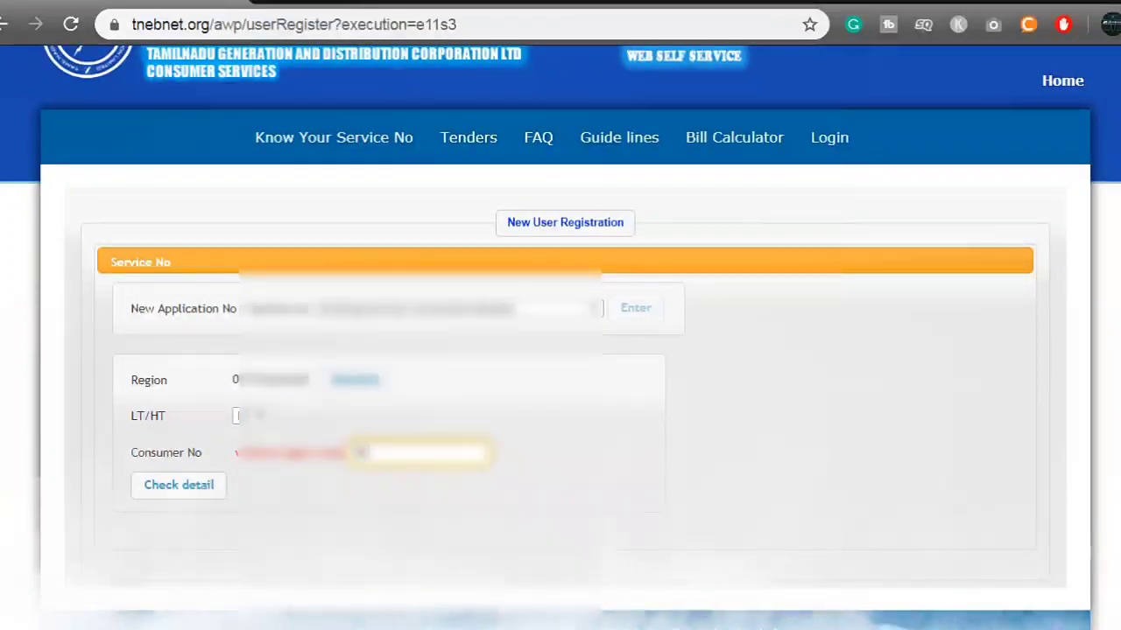
text(00000)
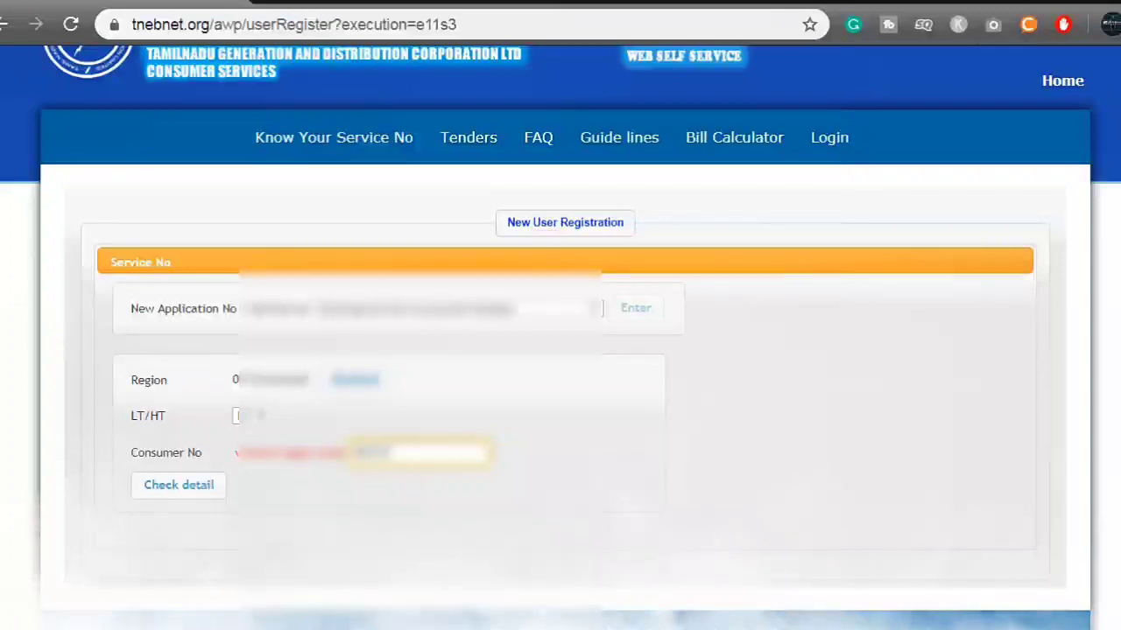
text(000)
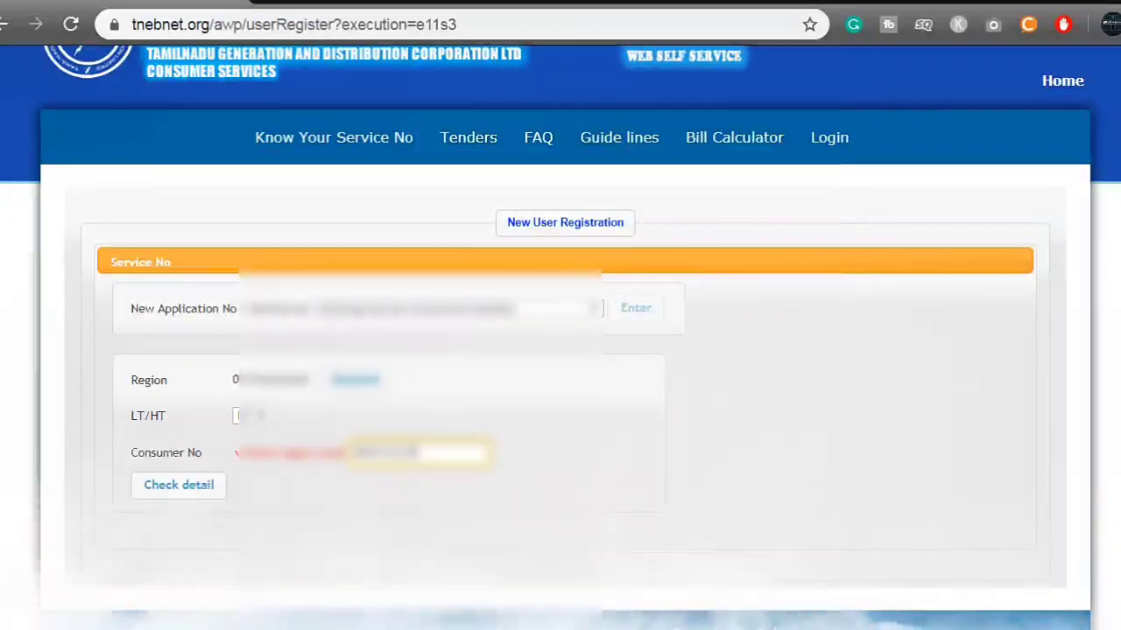
key(Tab)
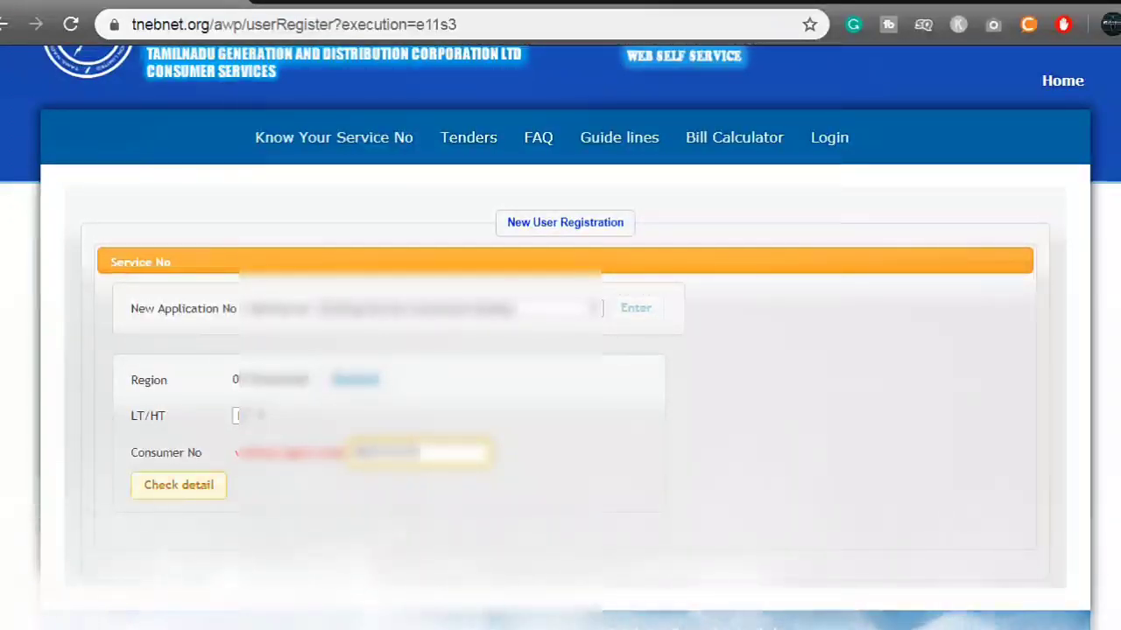
key(Return)
scroll(561, 350, down, 2)
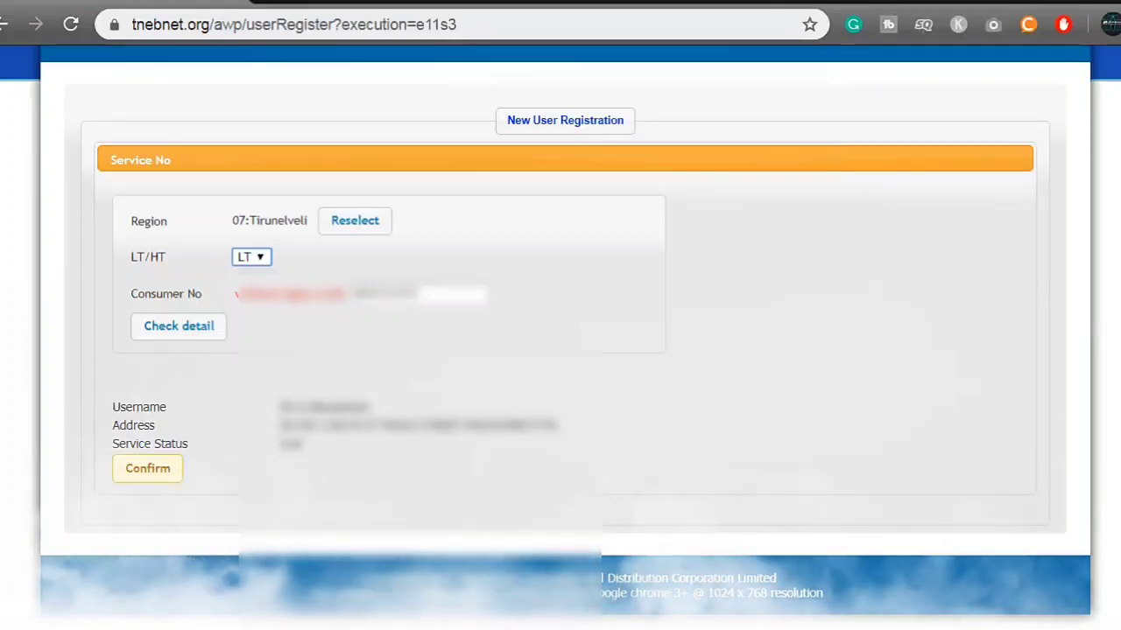
Confirm the consumer details to open the registration form.
click(147, 469)
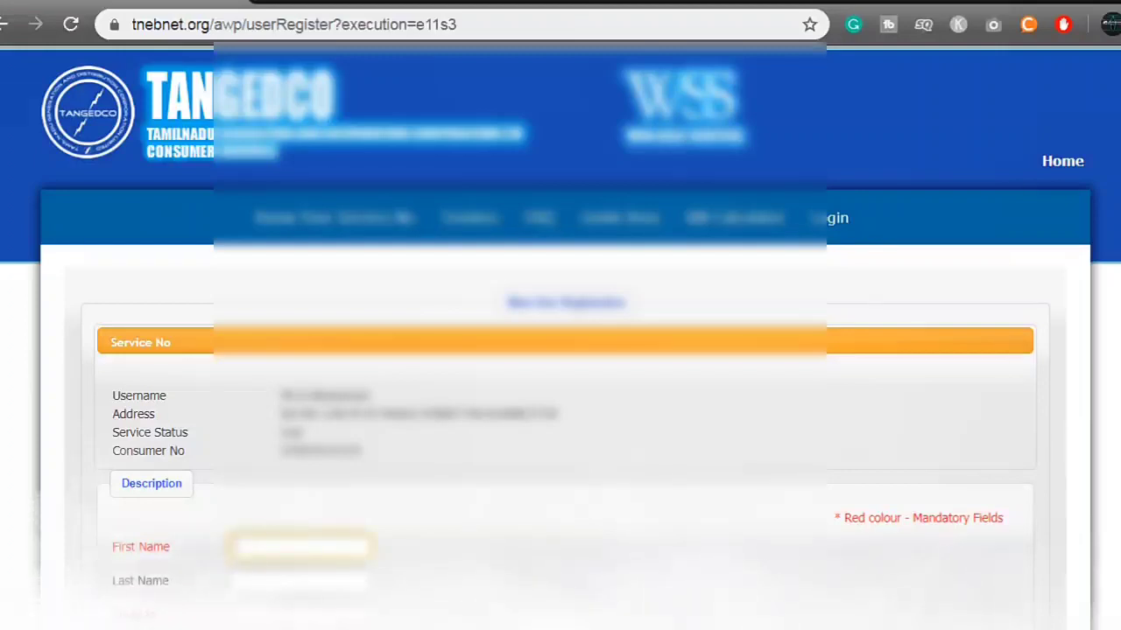
scroll(560, 350, down, 3)
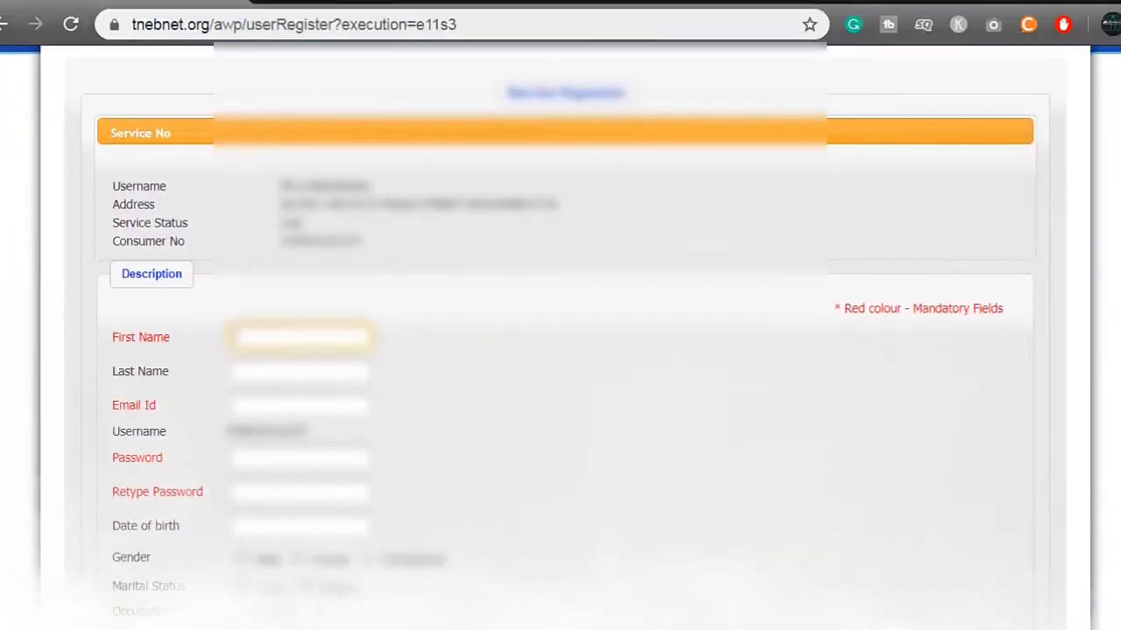
scroll(561, 350, down, 7)
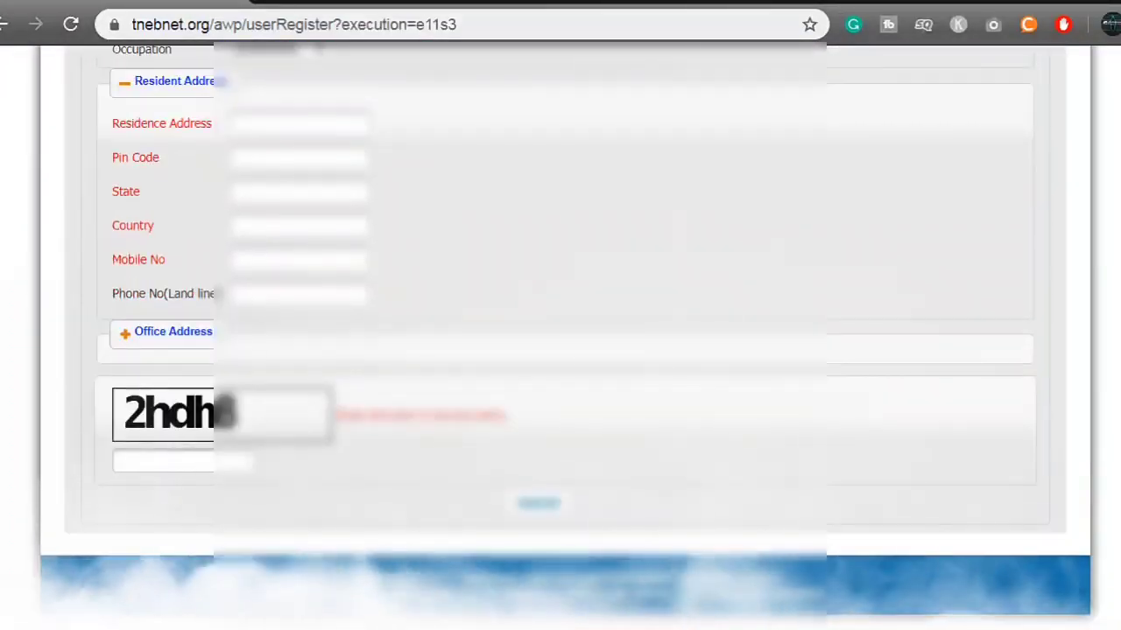
scroll(560, 350, up, 6)
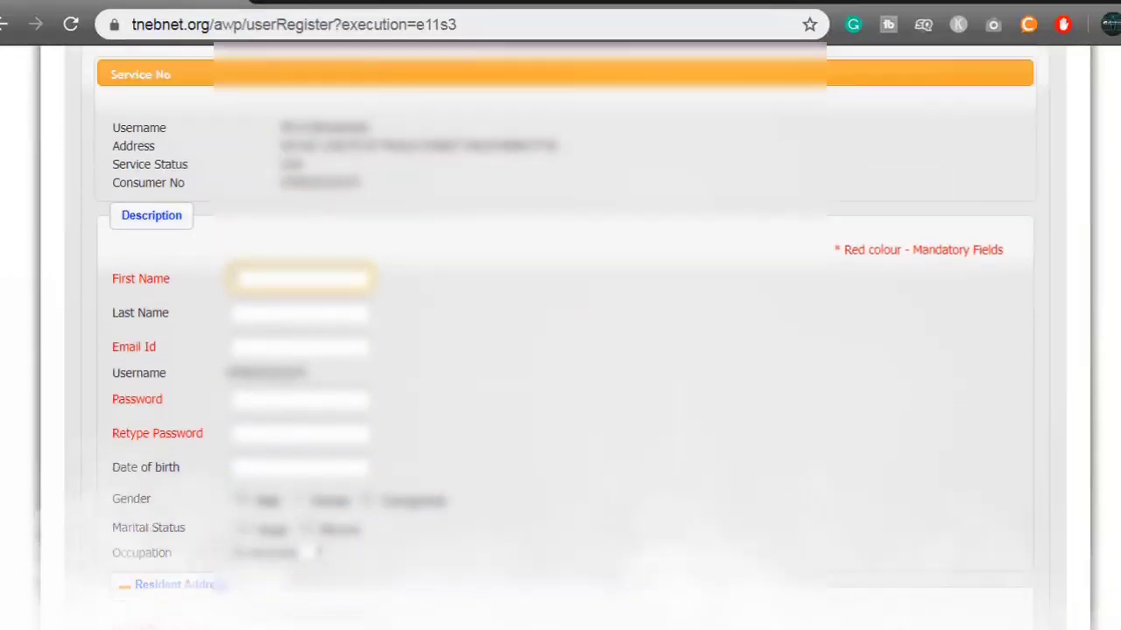
scroll(560, 350, up, 1)
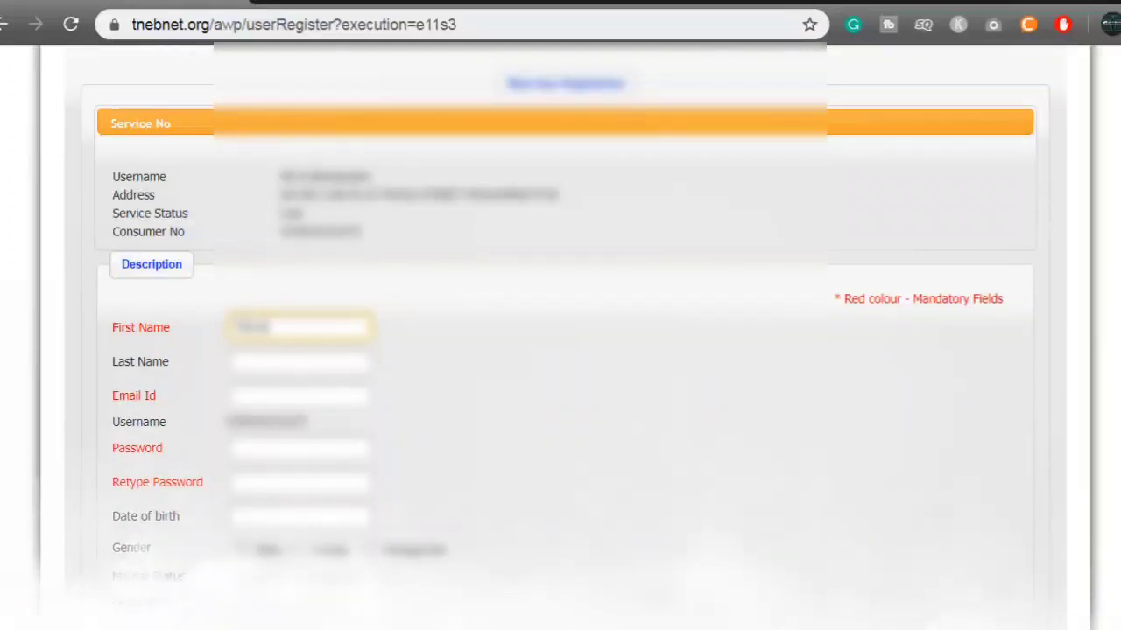
Enter the user's last name and e-mail address in the Description section.
click(297, 360)
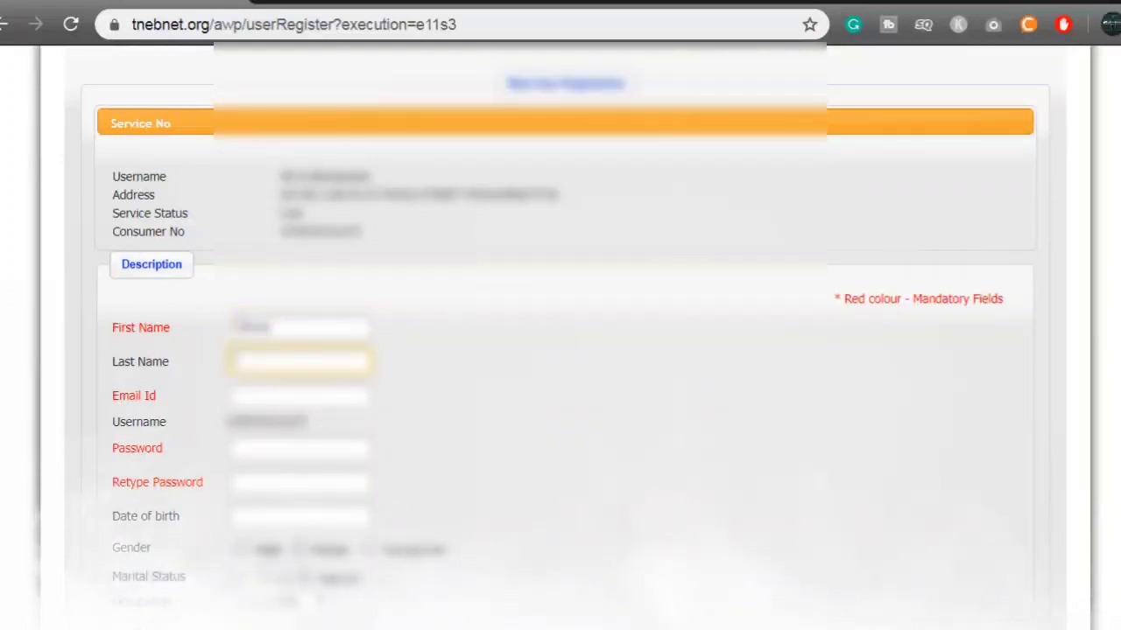
text(S)
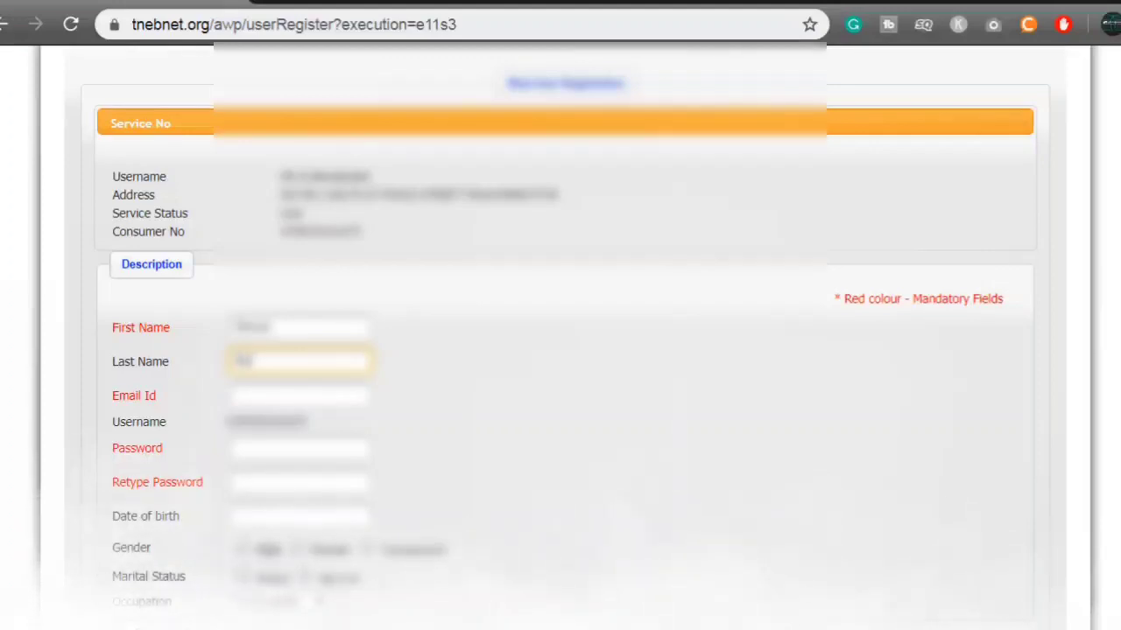
text(ur)
click(297, 395)
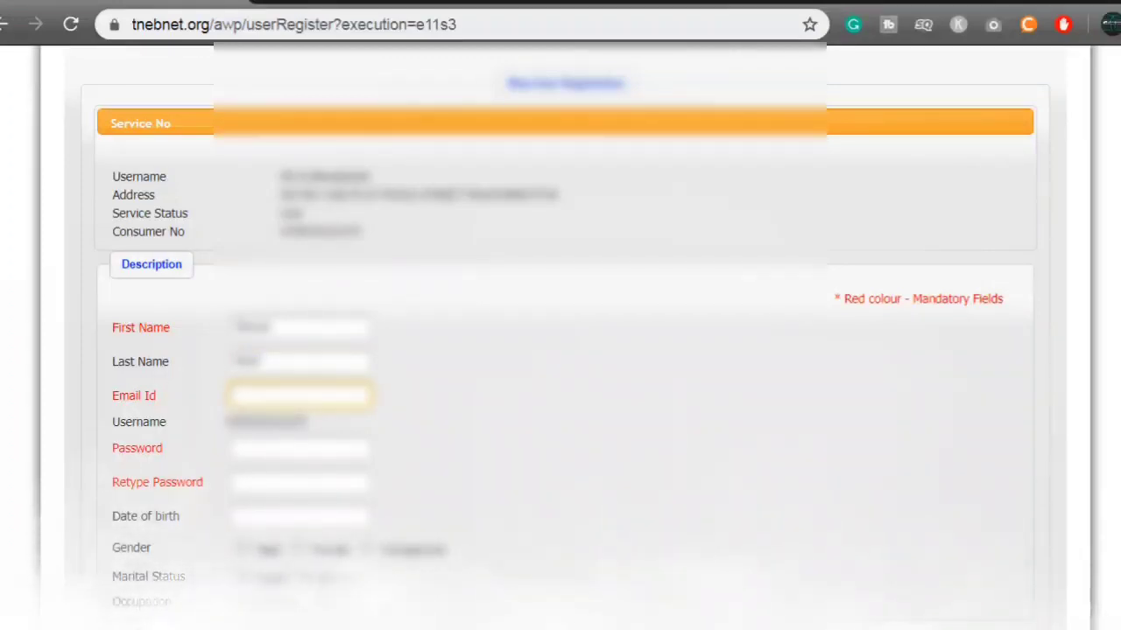
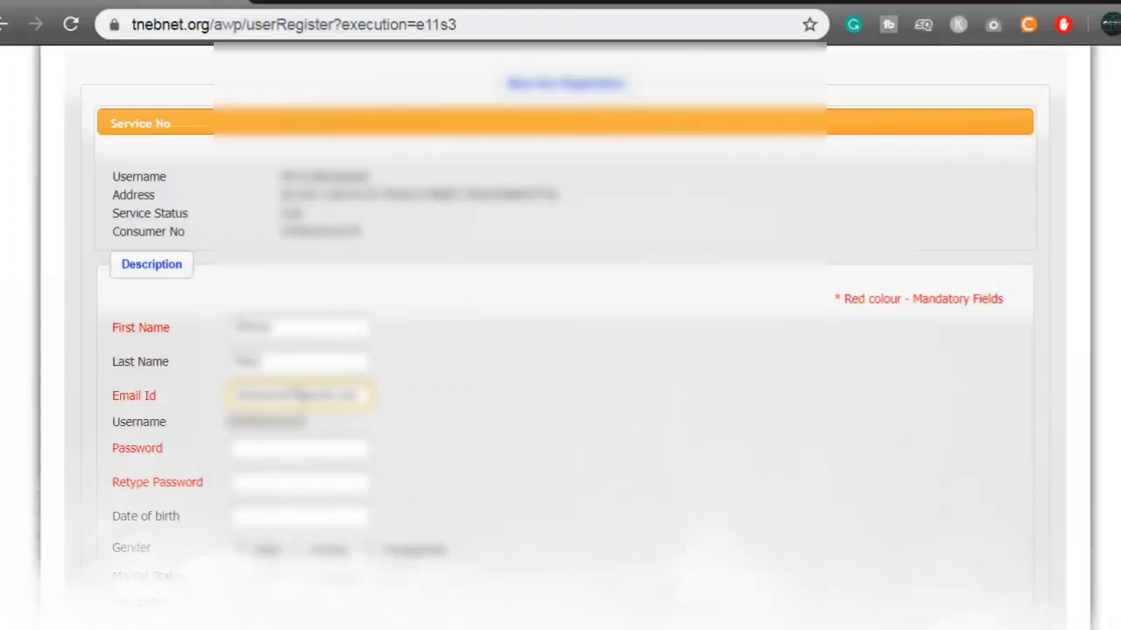
scroll(560, 351, down, 1)
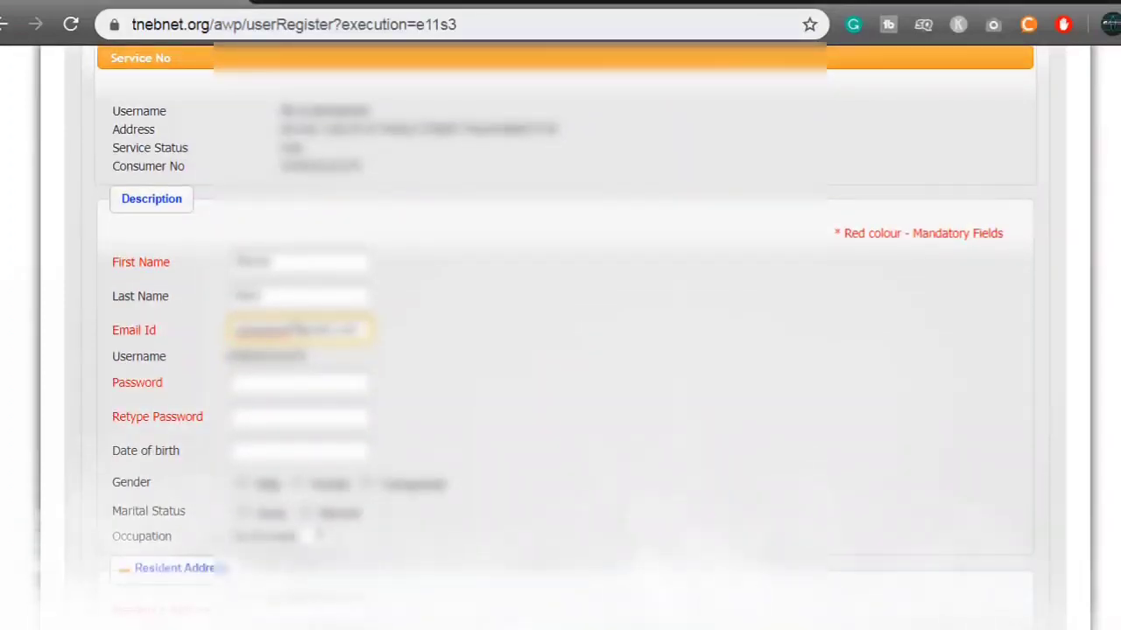
Copy the assigned username and enter the account password.
drag(228, 356, 303, 357)
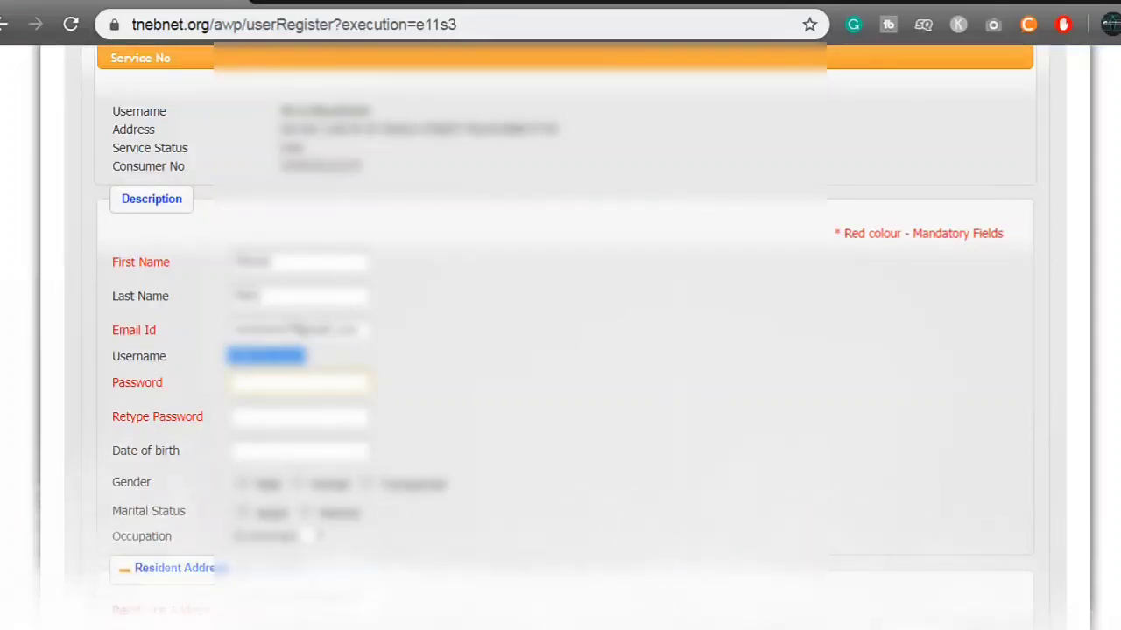
click(298, 382)
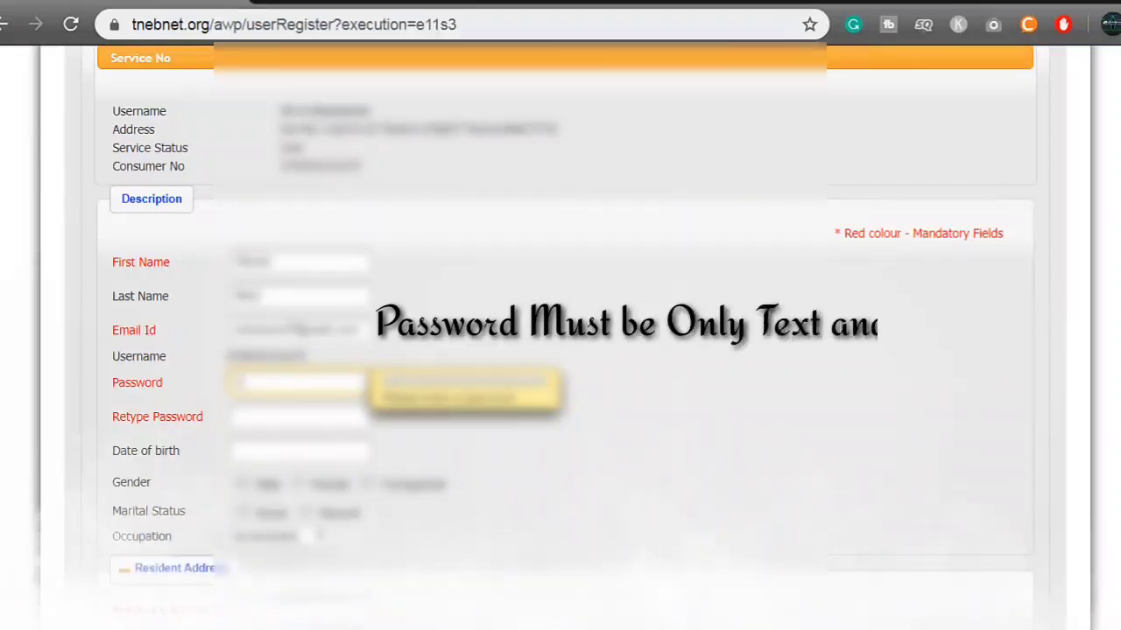
text(abc)
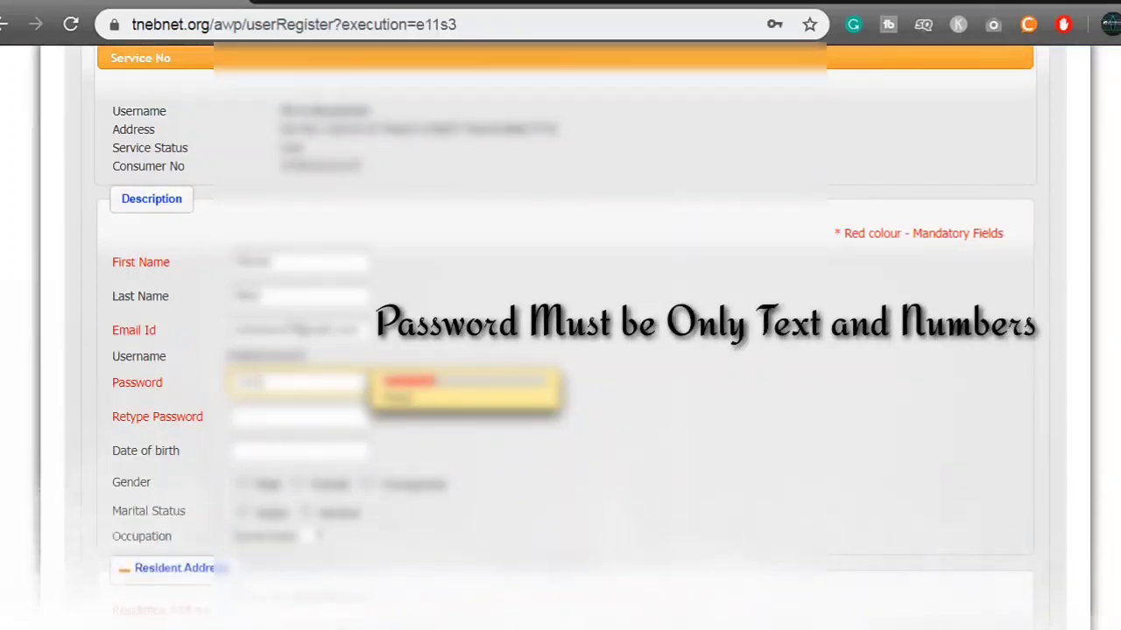
text(12)
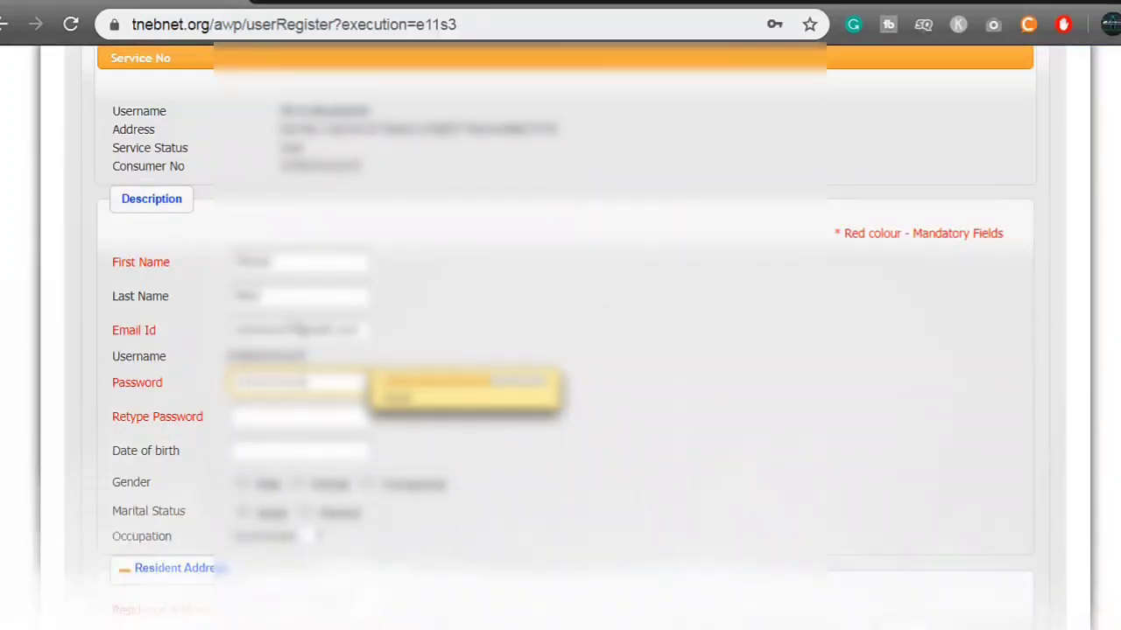
text(345)
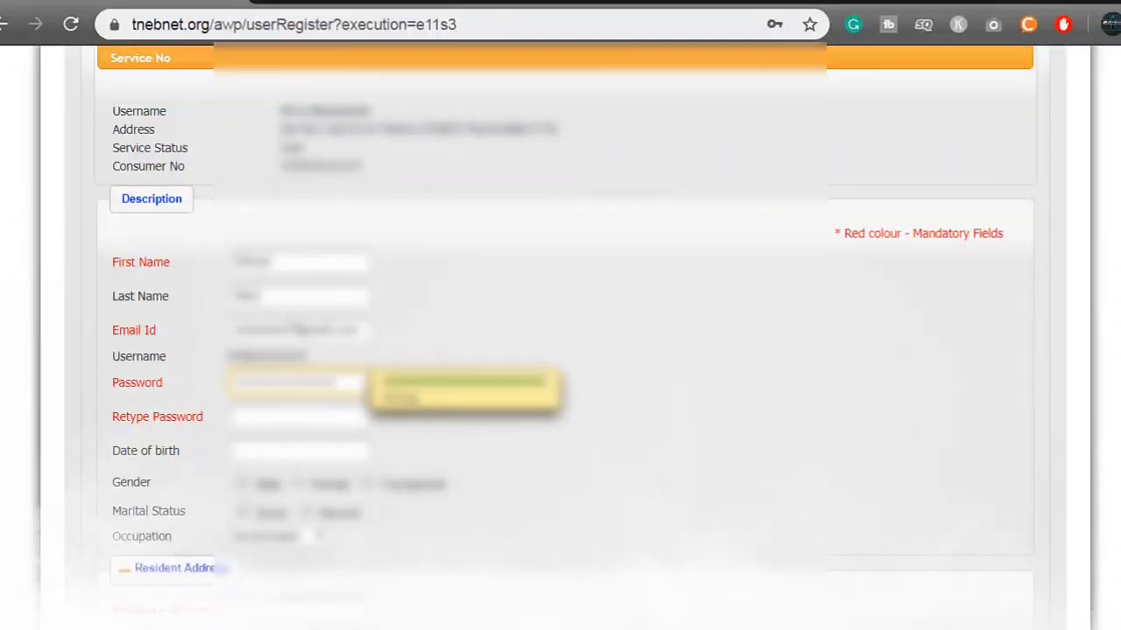
Retype the account password in the Retype Password field.
click(298, 416)
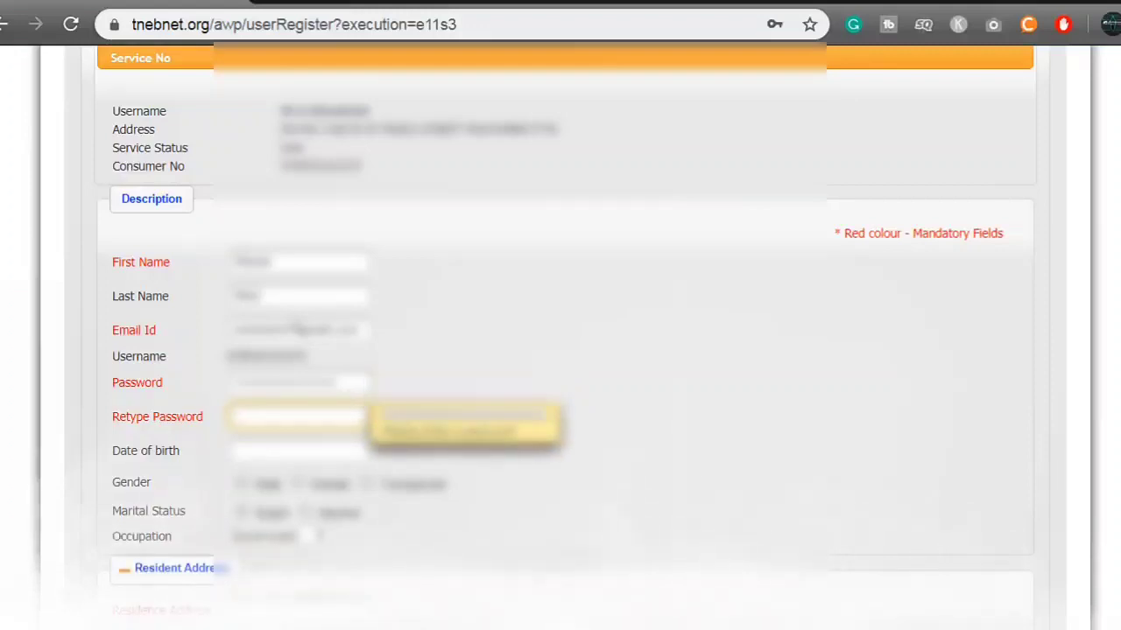
text(1)
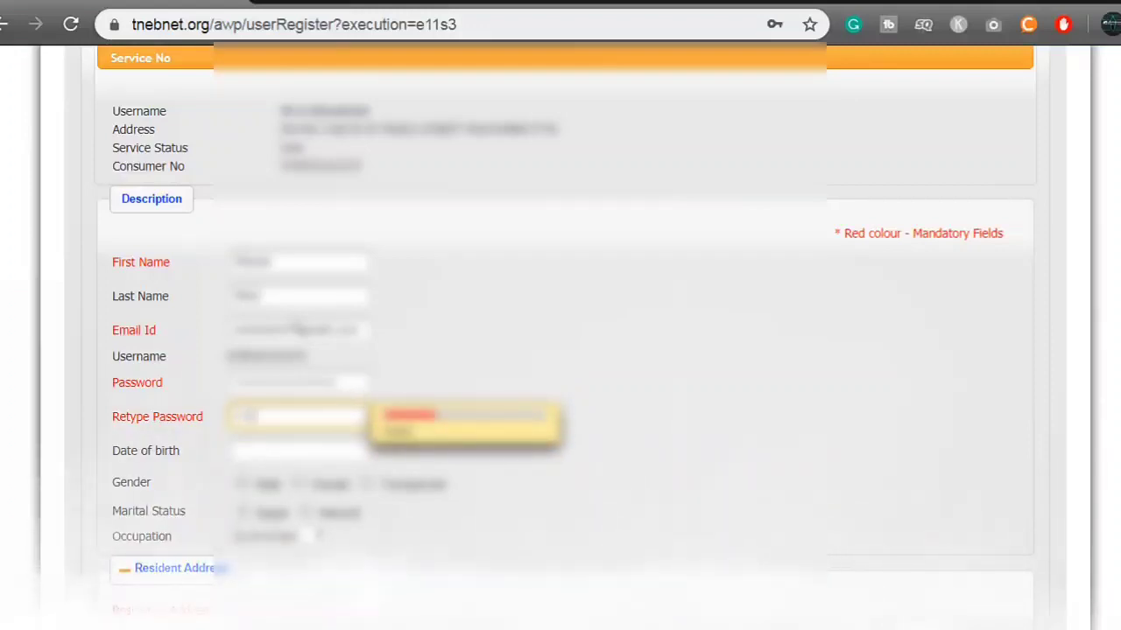
text(23)
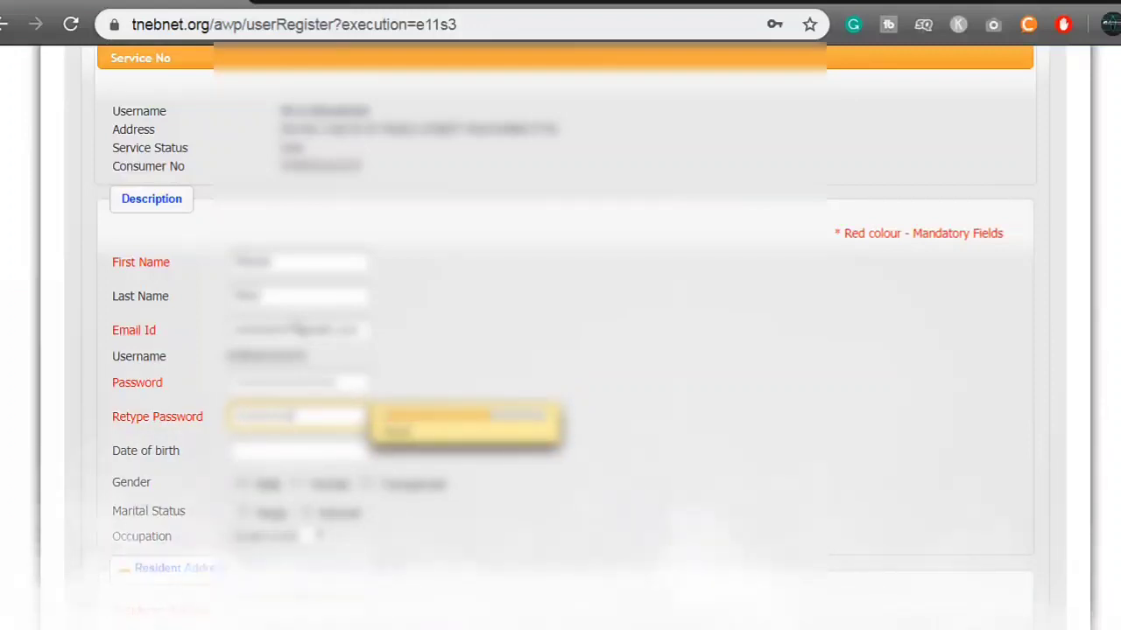
text(4)
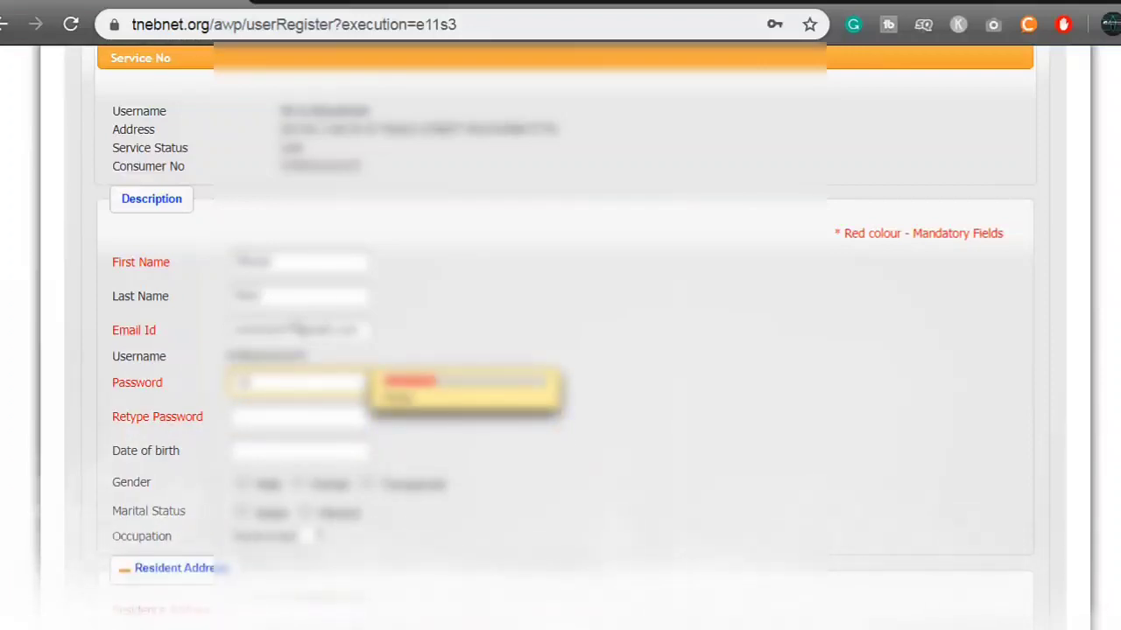
text(*****)
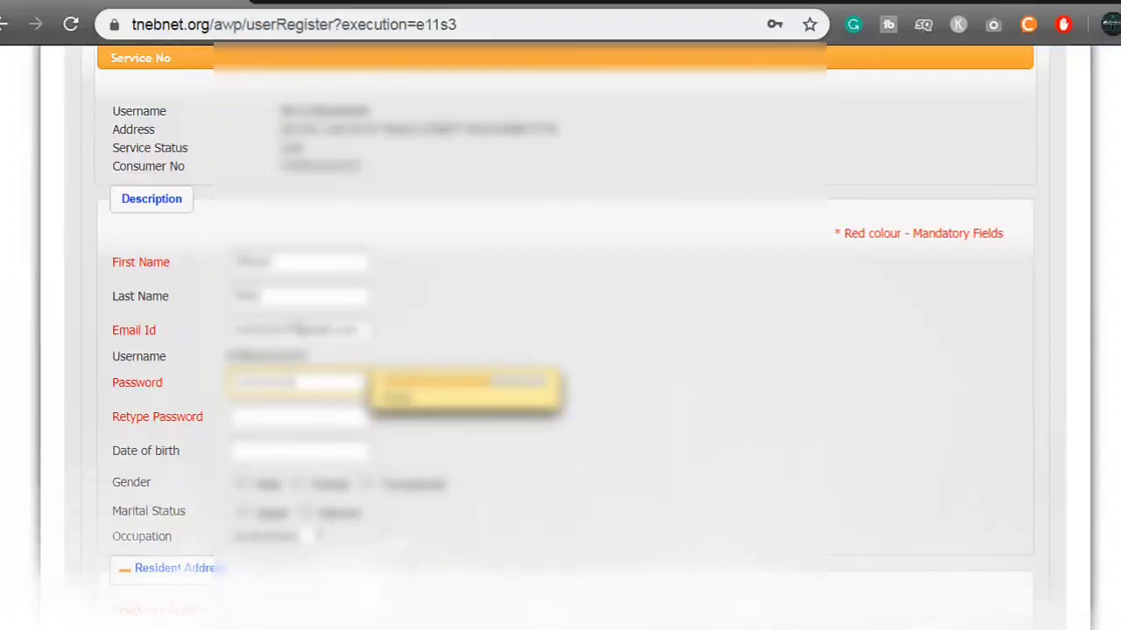
text(***)
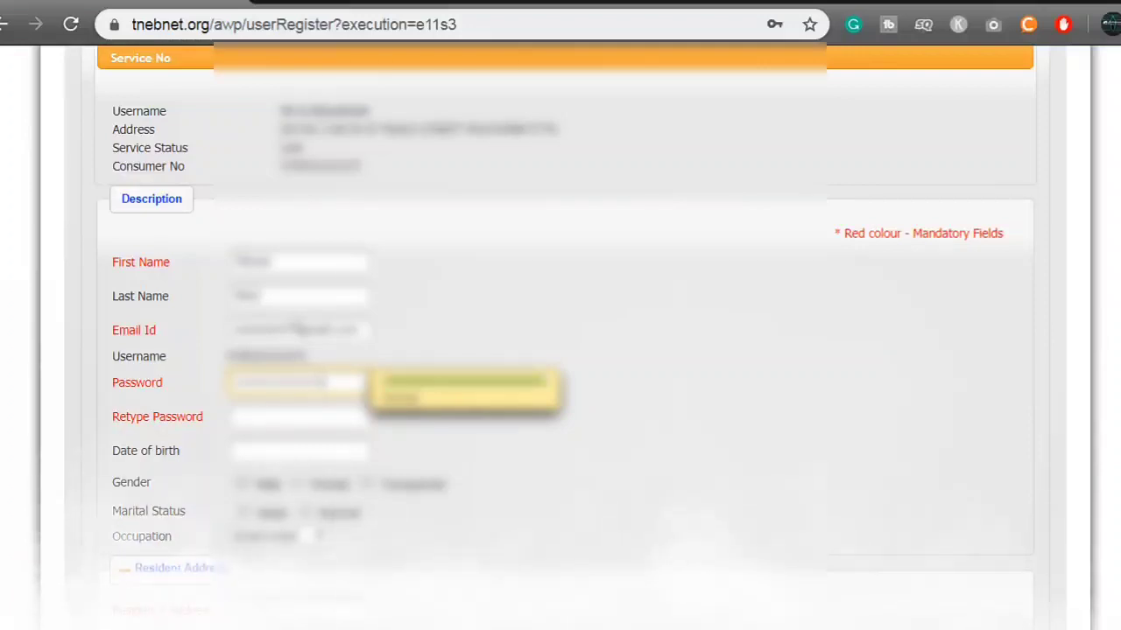
key(Tab)
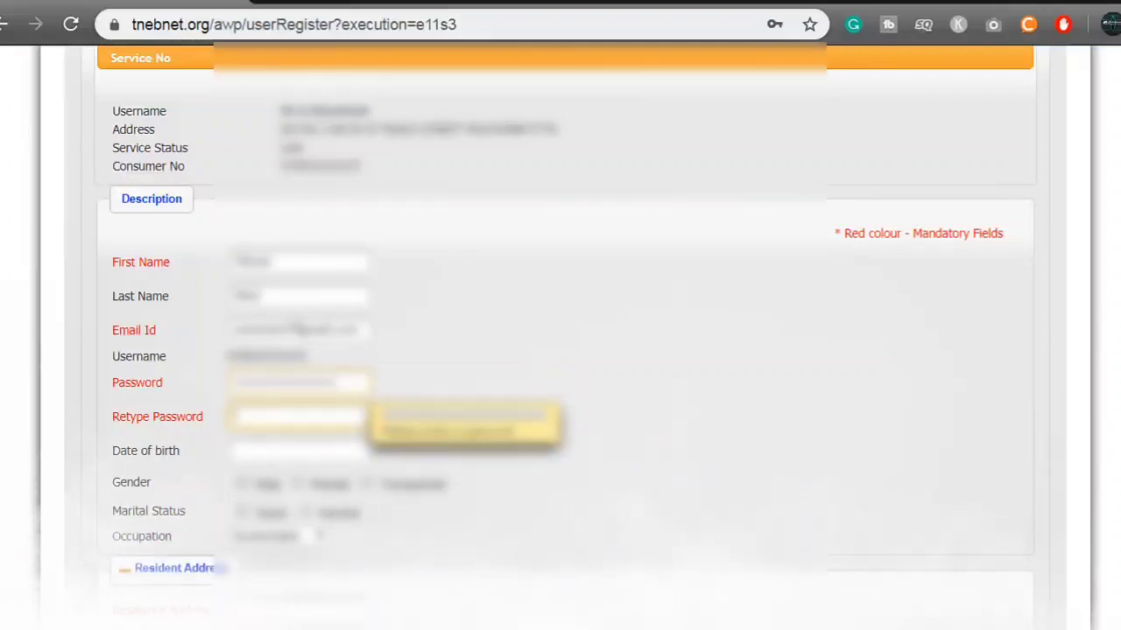
text(**)
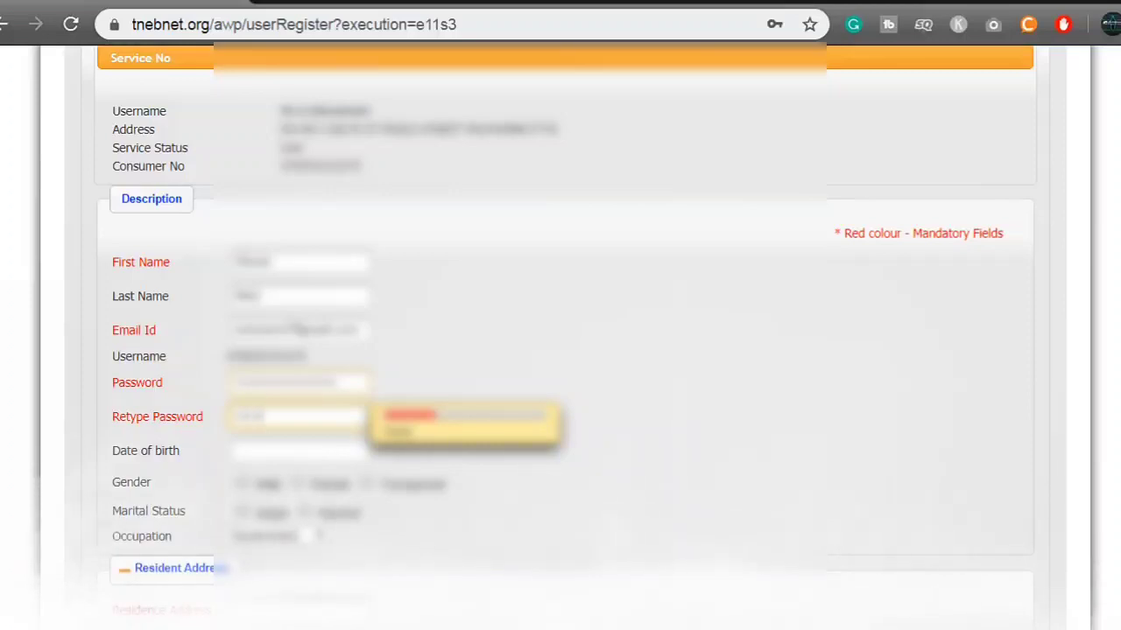
text(****)
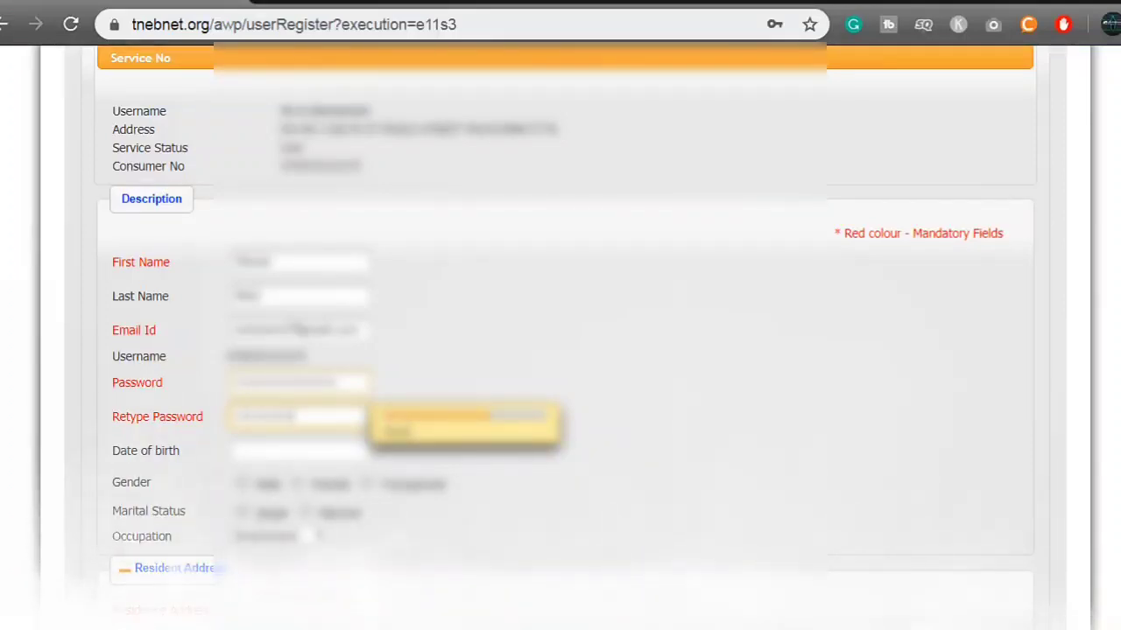
text(****)
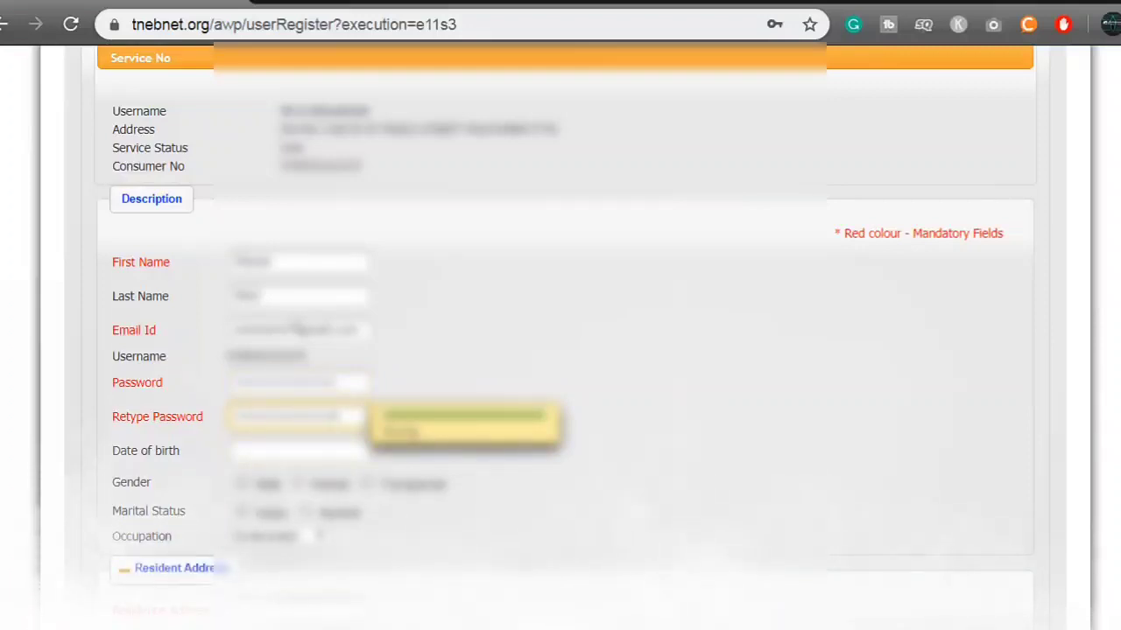
key(Tab)
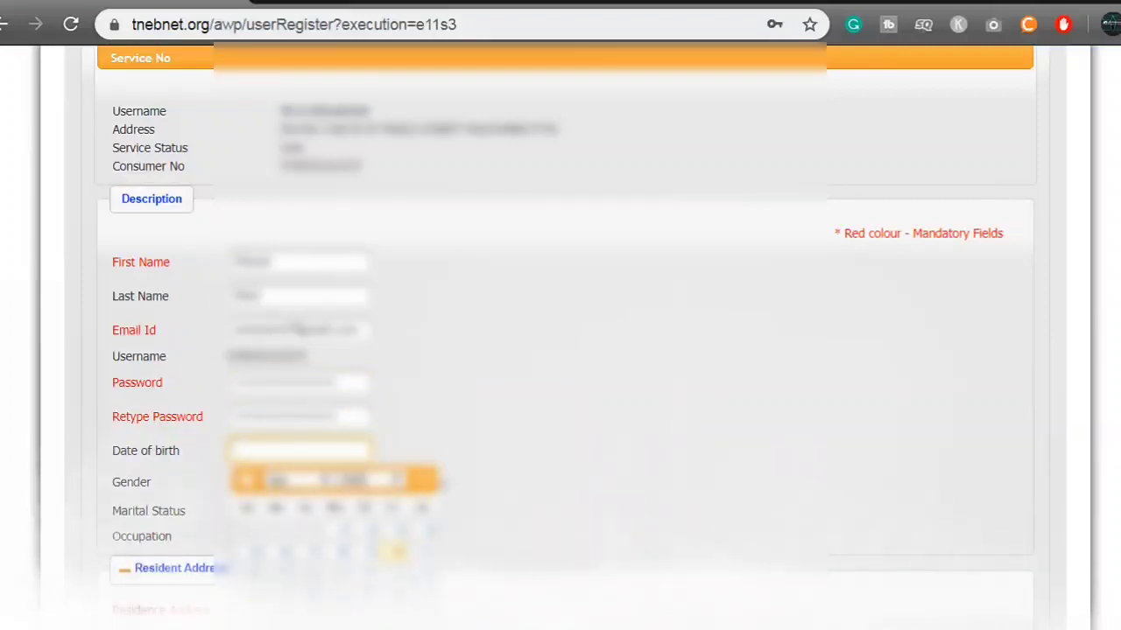
Pick the birth year, month and day in the Date of birth calendar.
scroll(561, 332, down, 2)
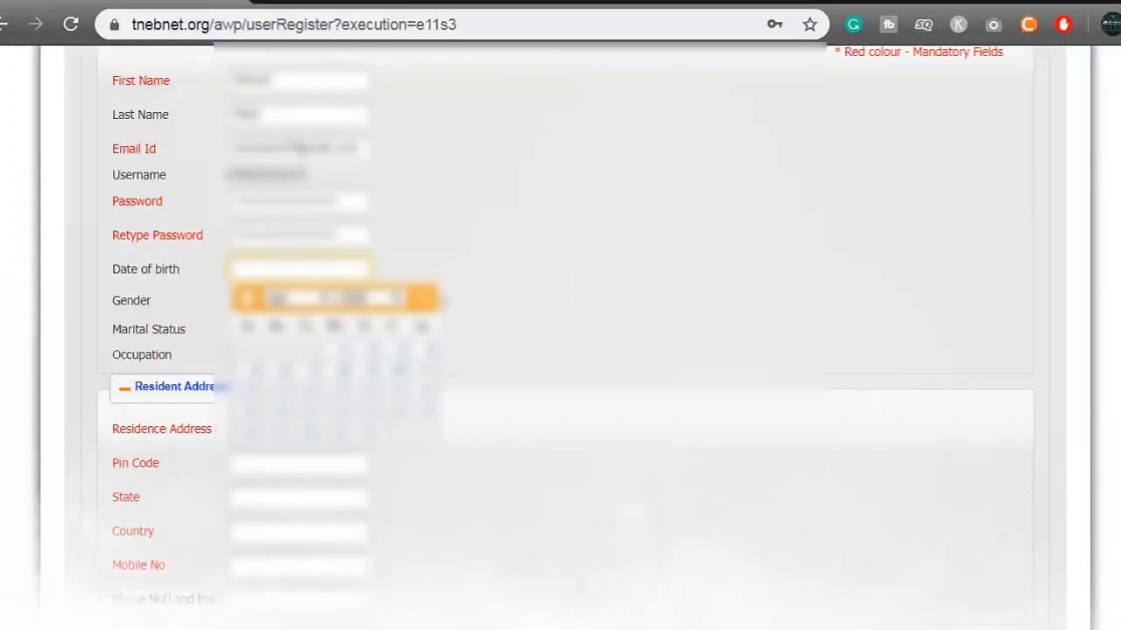
click(276, 299)
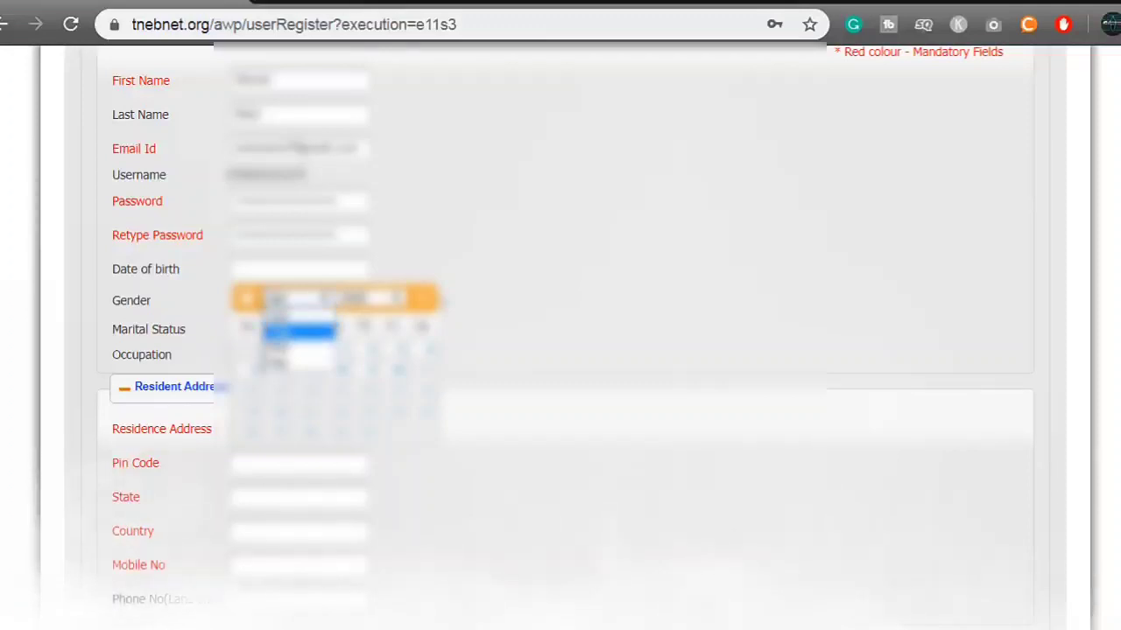
click(358, 299)
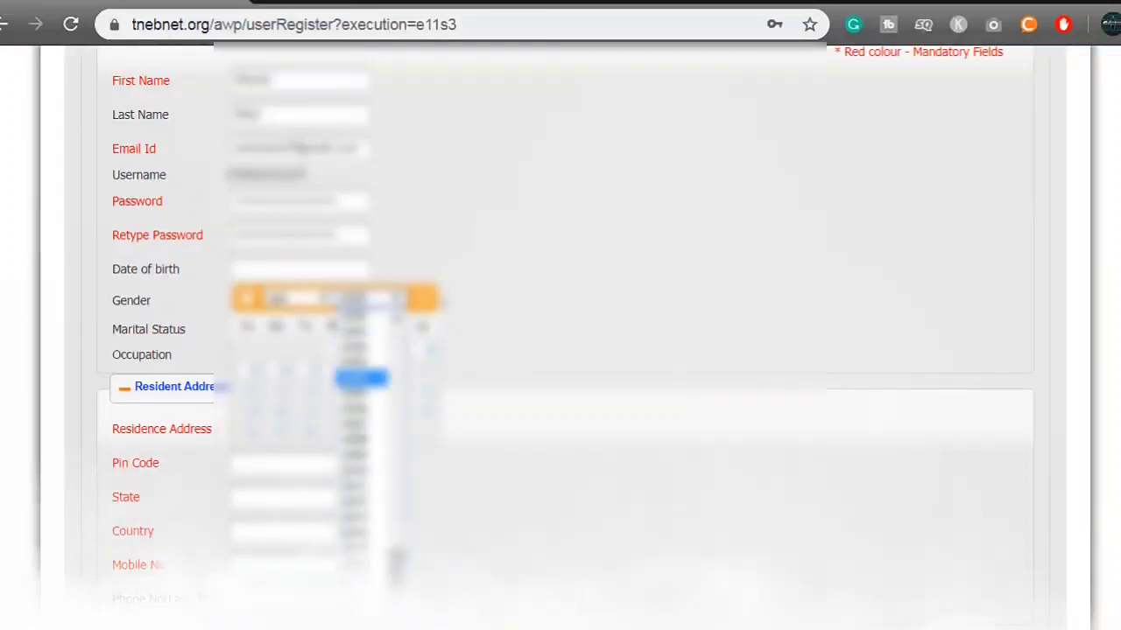
scroll(361, 525, up, 5)
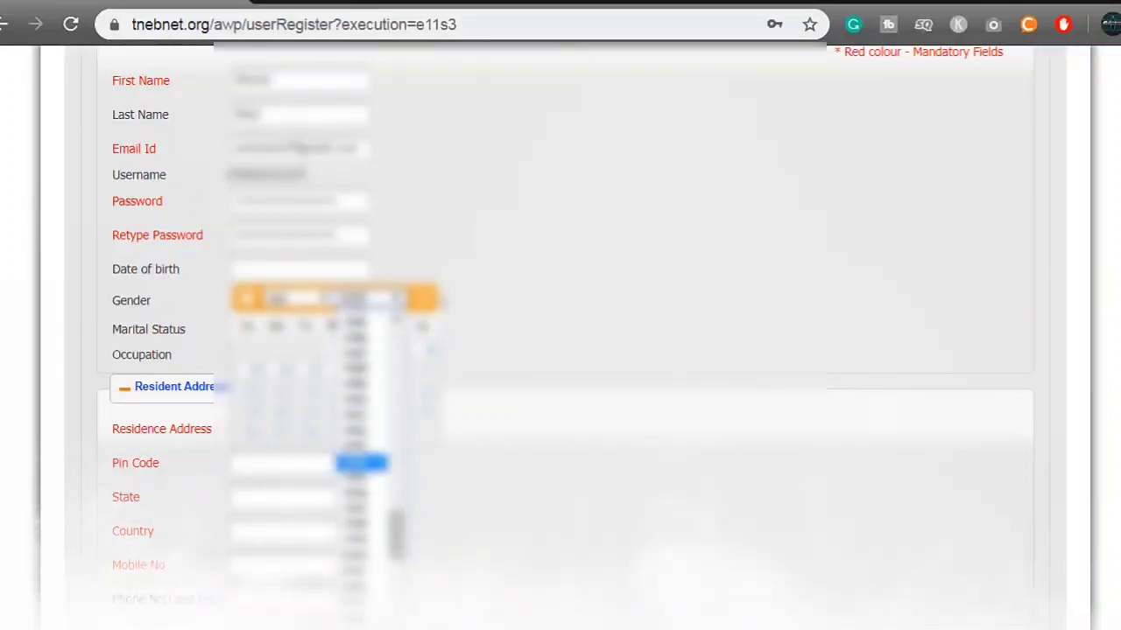
scroll(360, 561, up, 5)
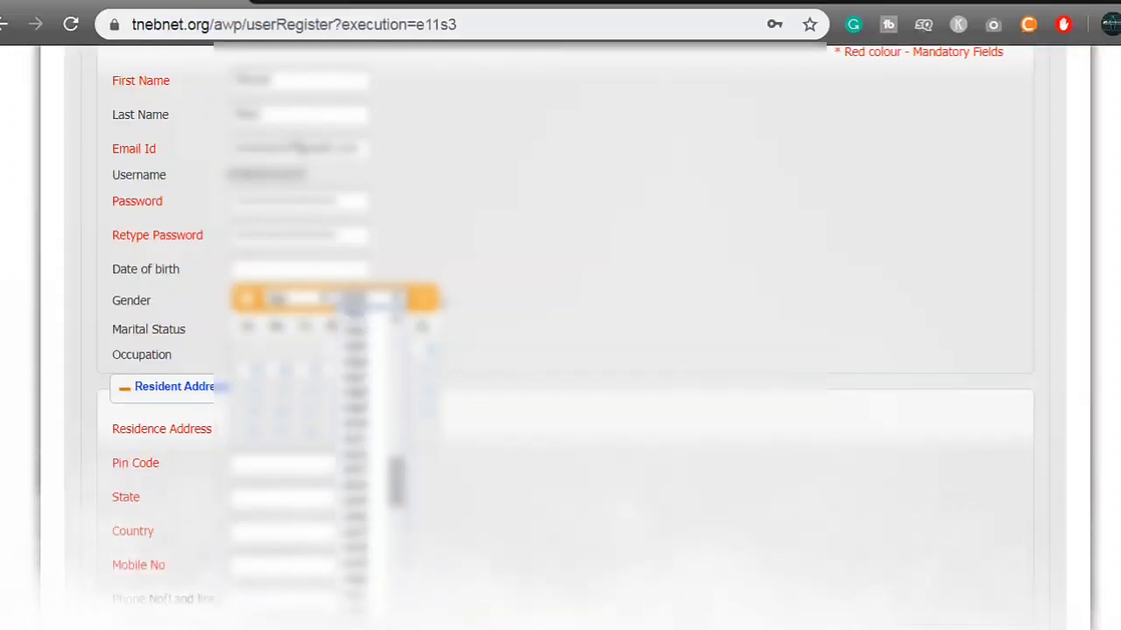
scroll(361, 525, up, 4)
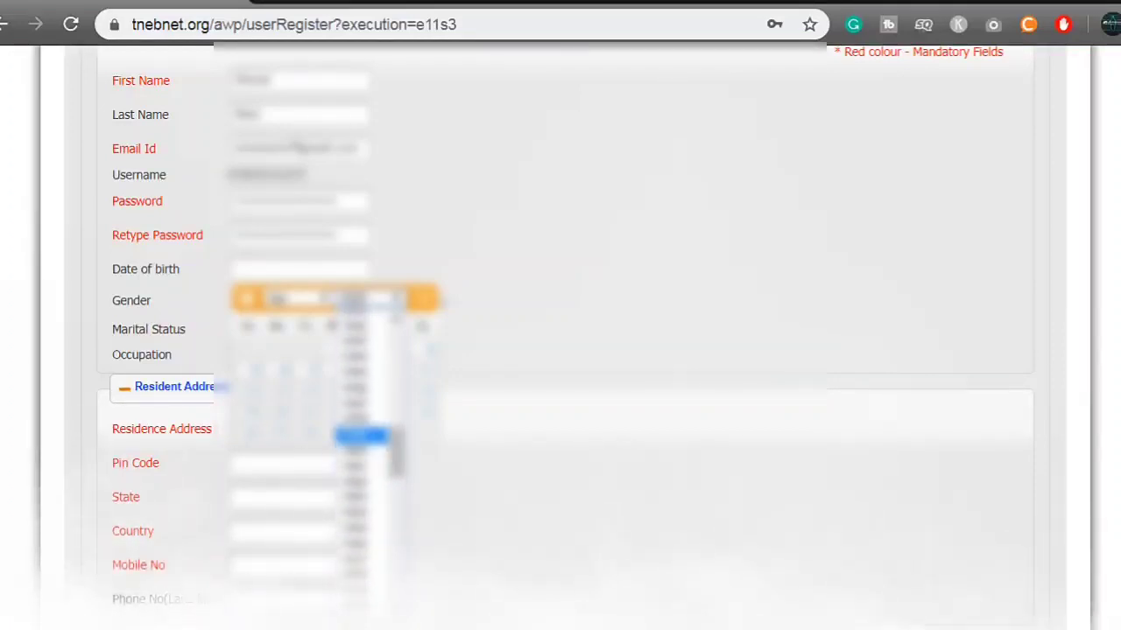
click(361, 438)
click(289, 297)
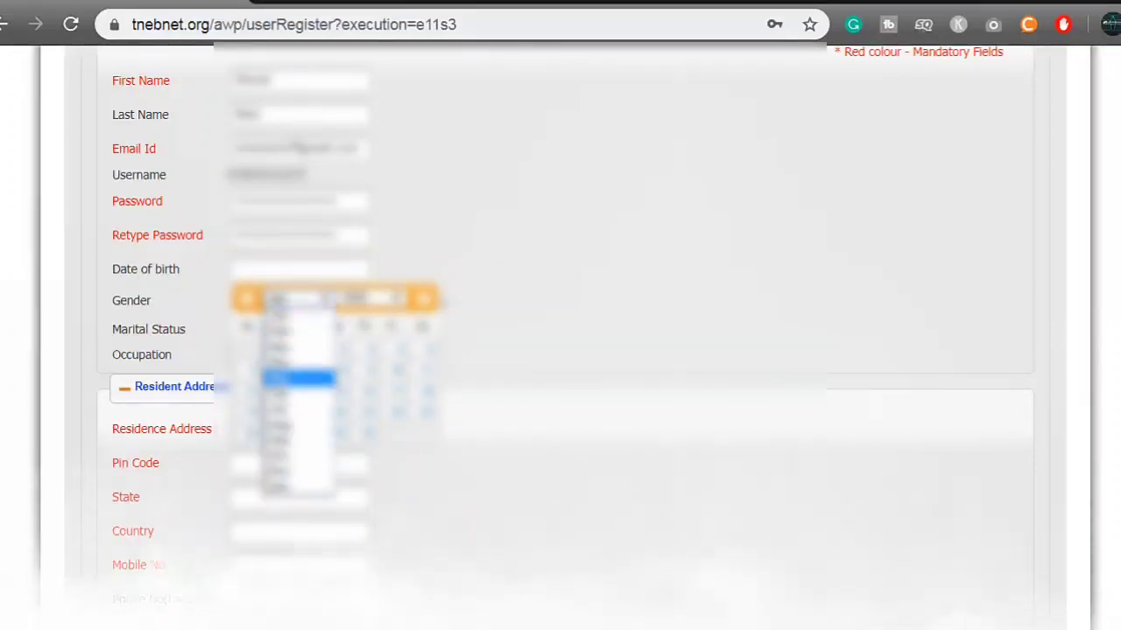
click(298, 375)
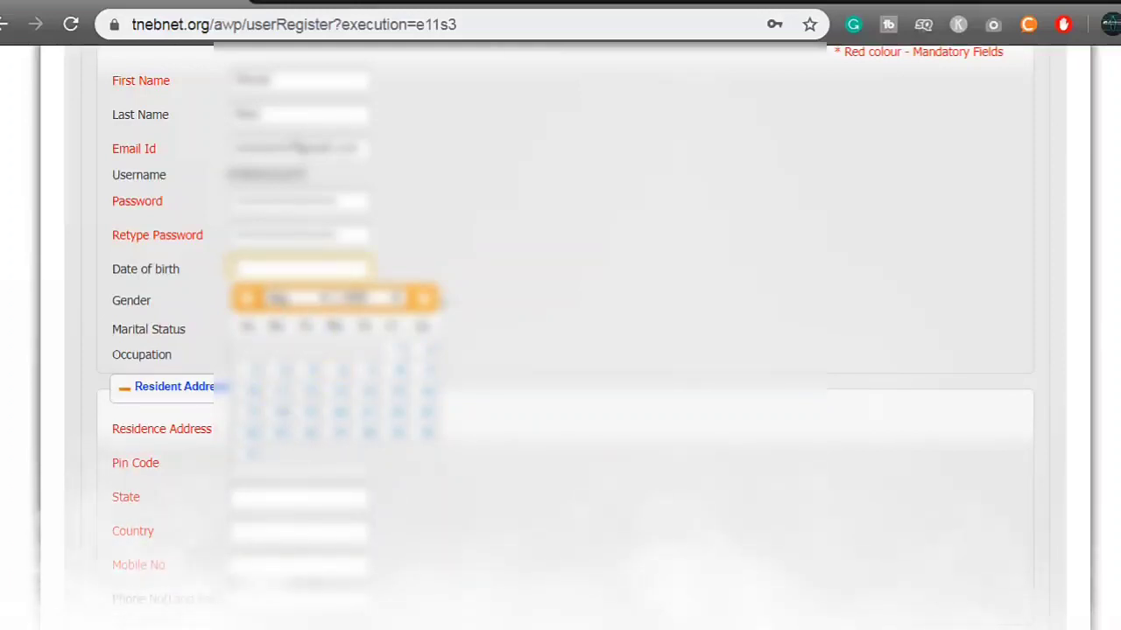
click(396, 391)
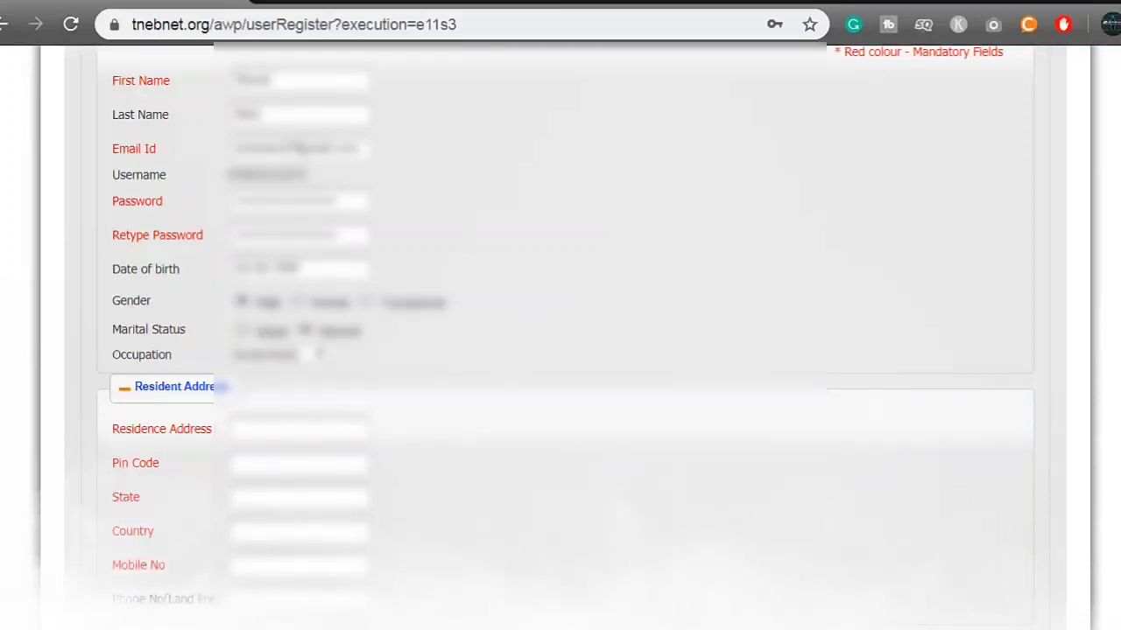
Pick an option from the Occupation dropdown and confirm it.
scroll(560, 333, down, 1)
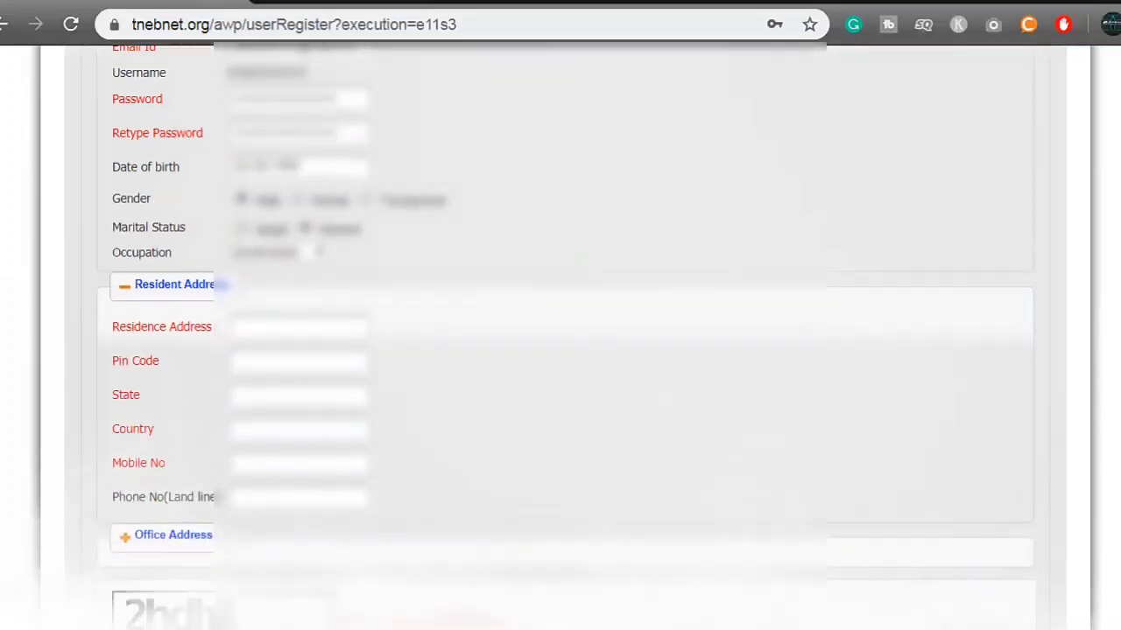
click(271, 252)
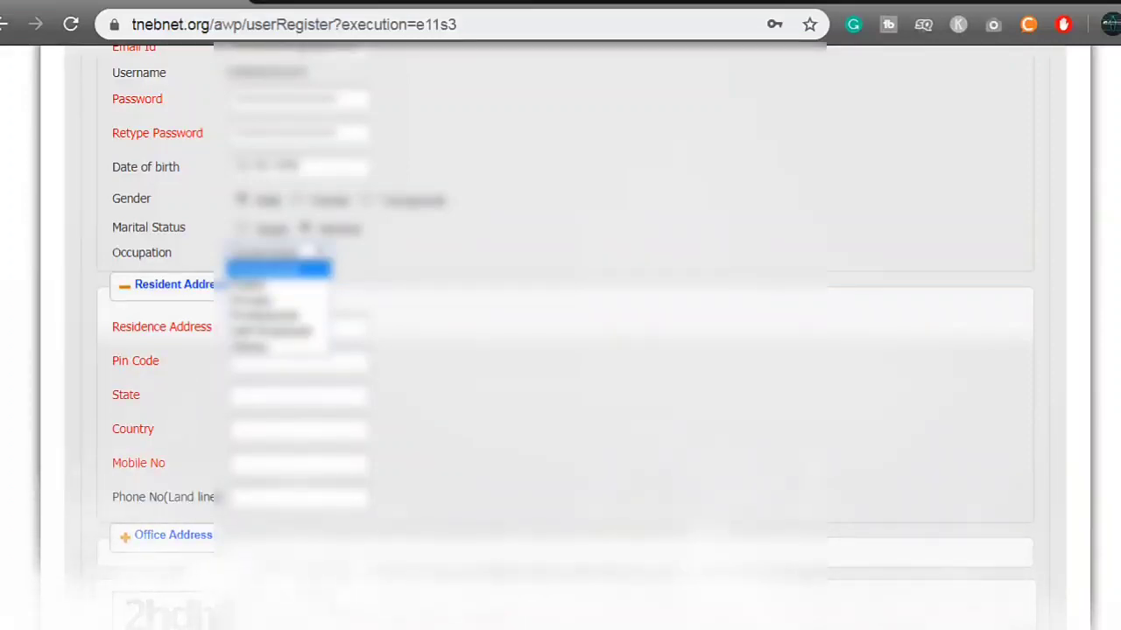
key(Return)
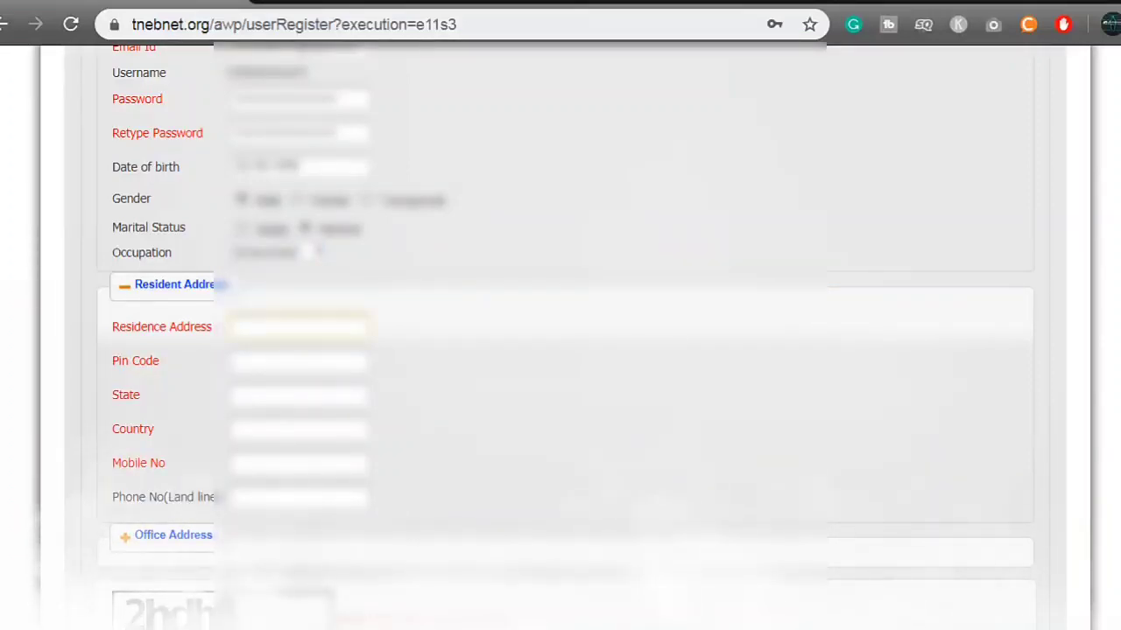
Copy the service connection's address into the Residence Address field.
click(299, 327)
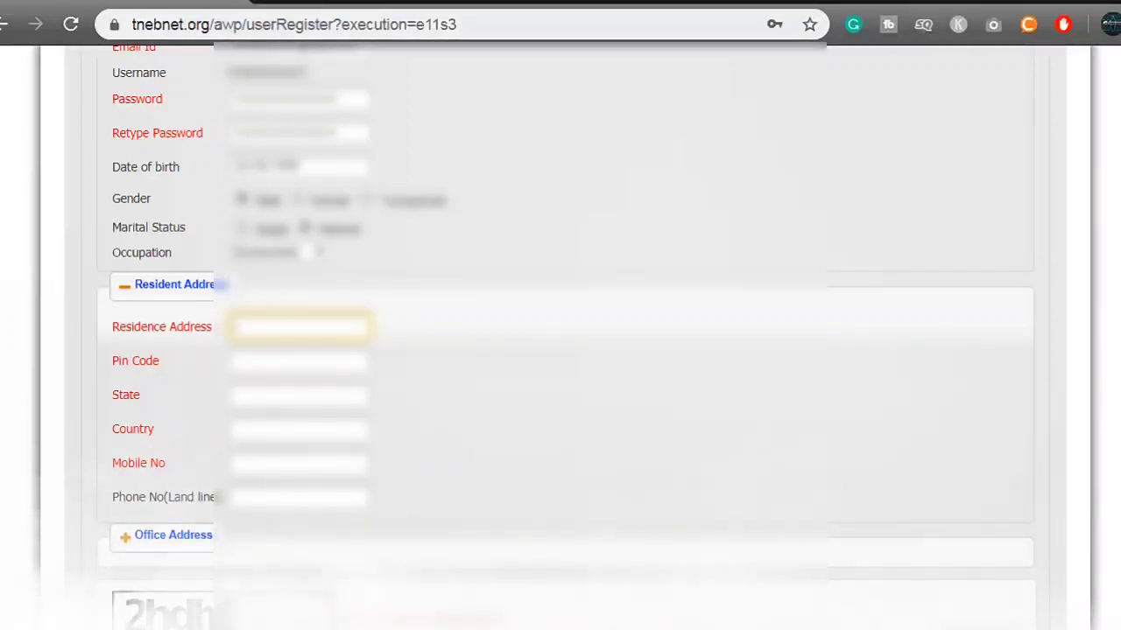
scroll(561, 324, up, 2)
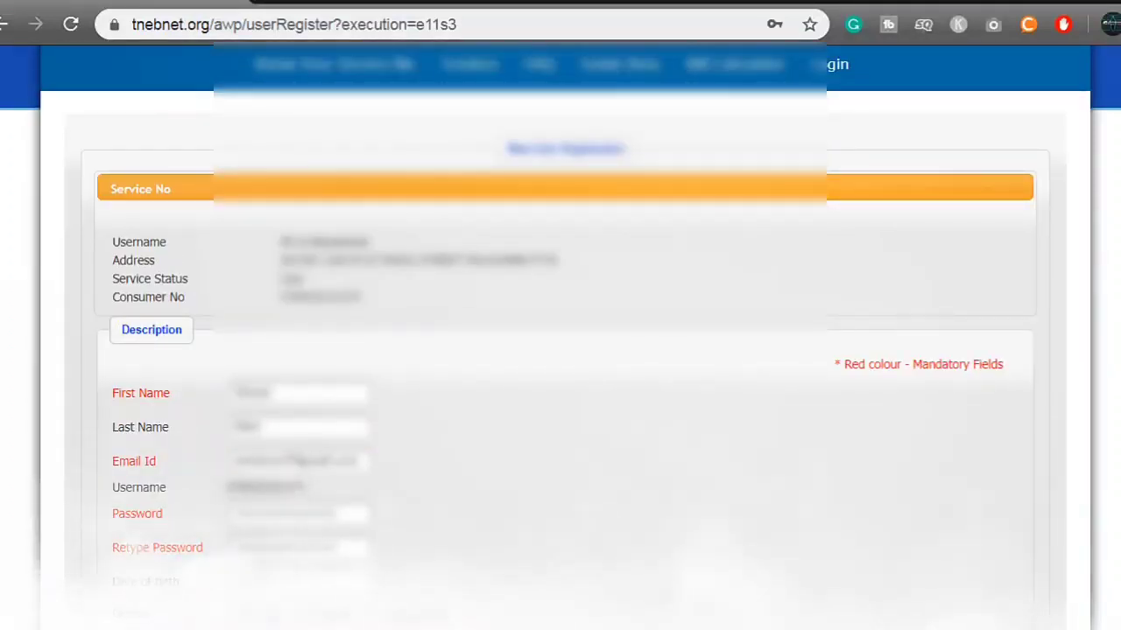
drag(322, 260, 556, 260)
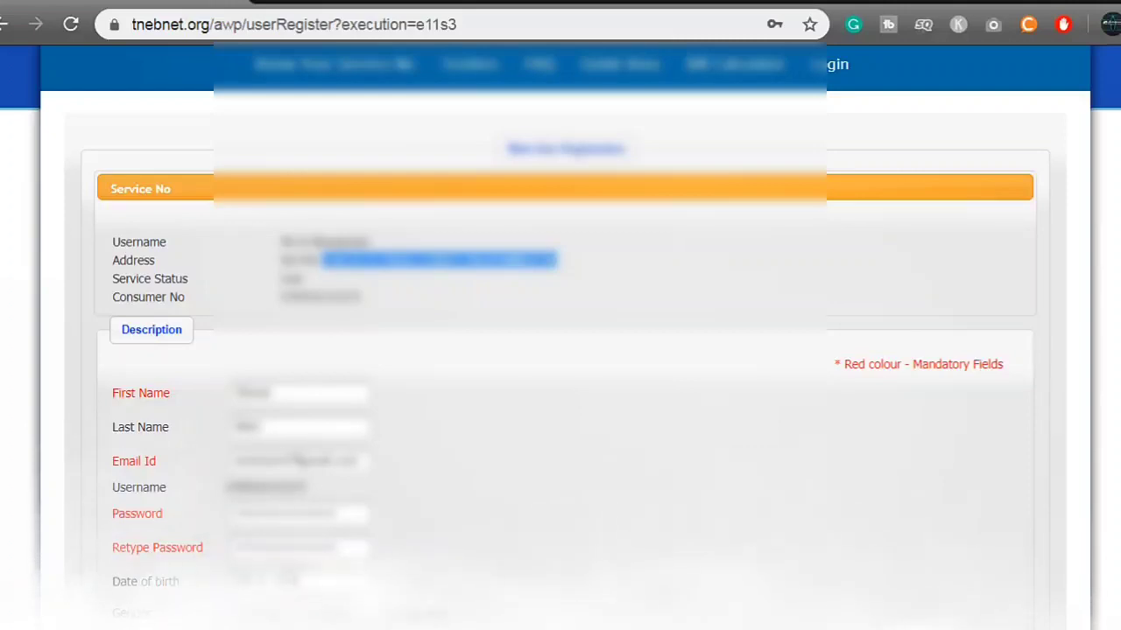
scroll(560, 350, down, 5)
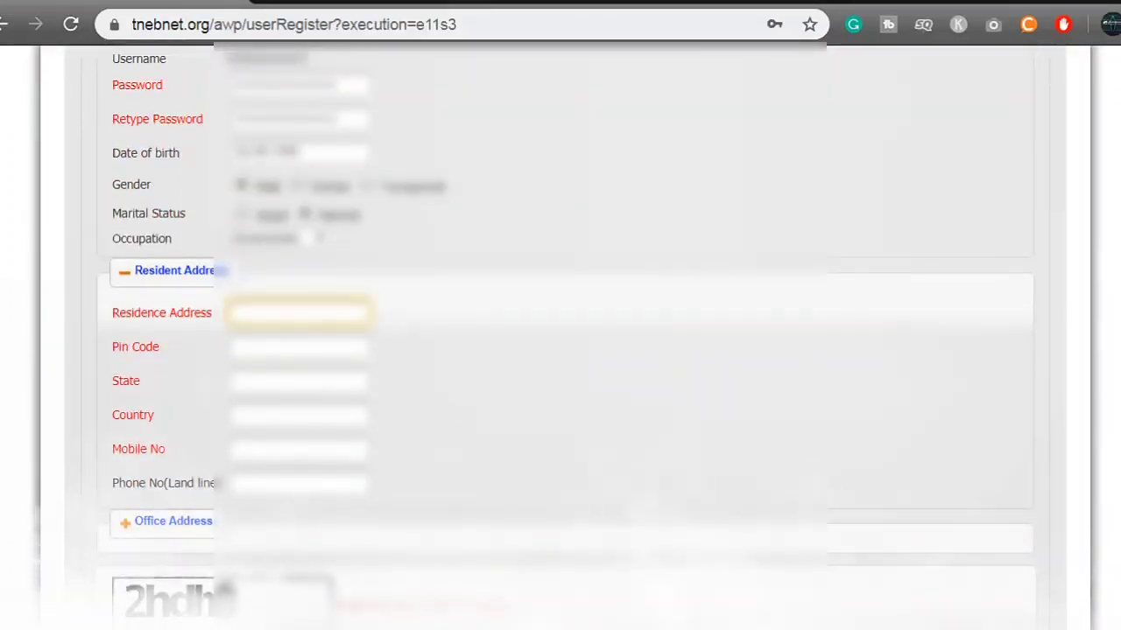
key(ctrl+v)
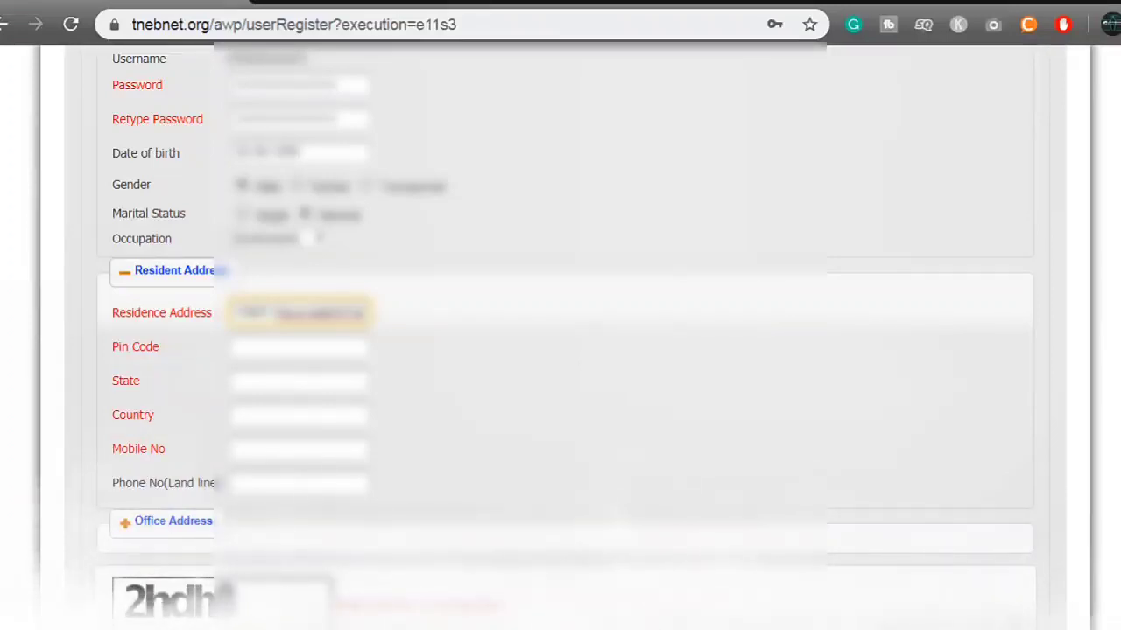
Enter the pin code and set the state to Tamil Nadu.
click(297, 347)
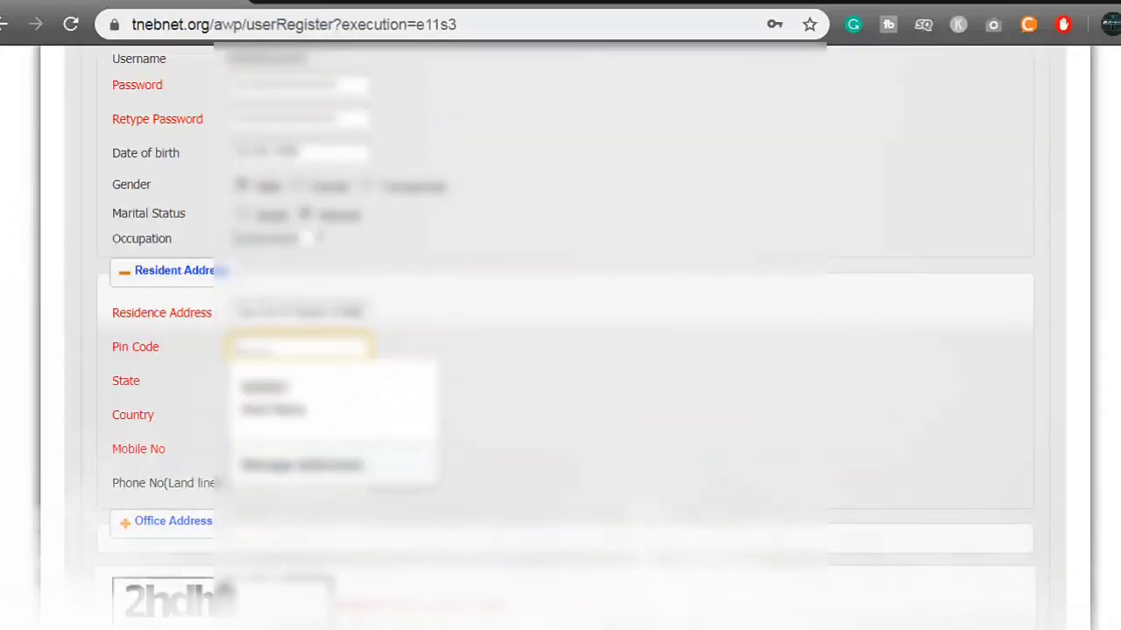
key(Escape)
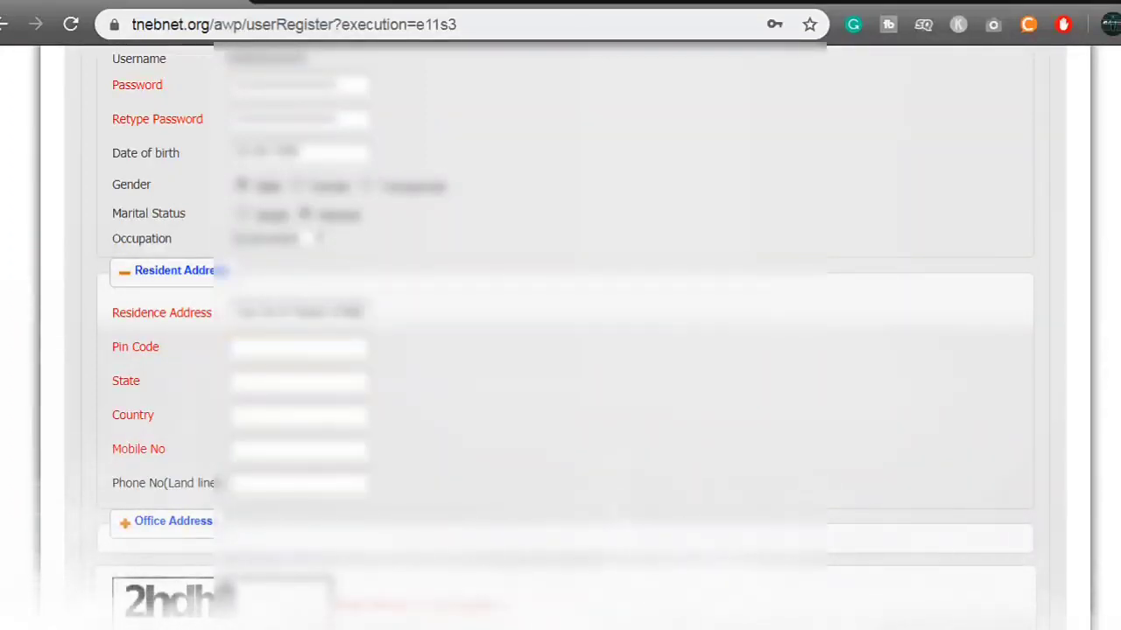
key(Down)
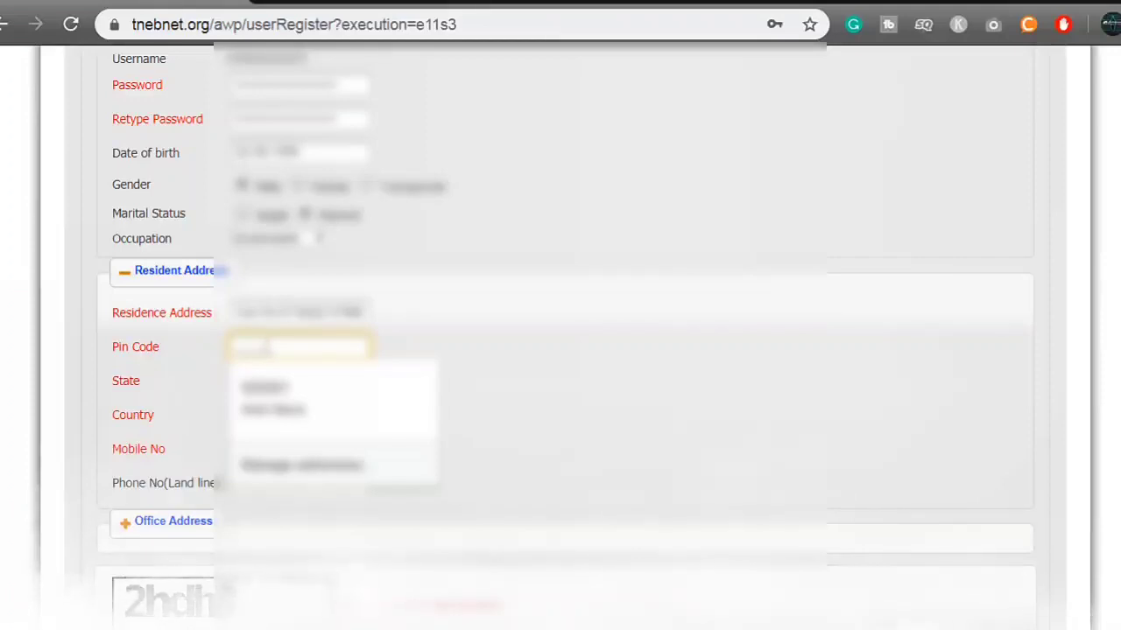
text(6)
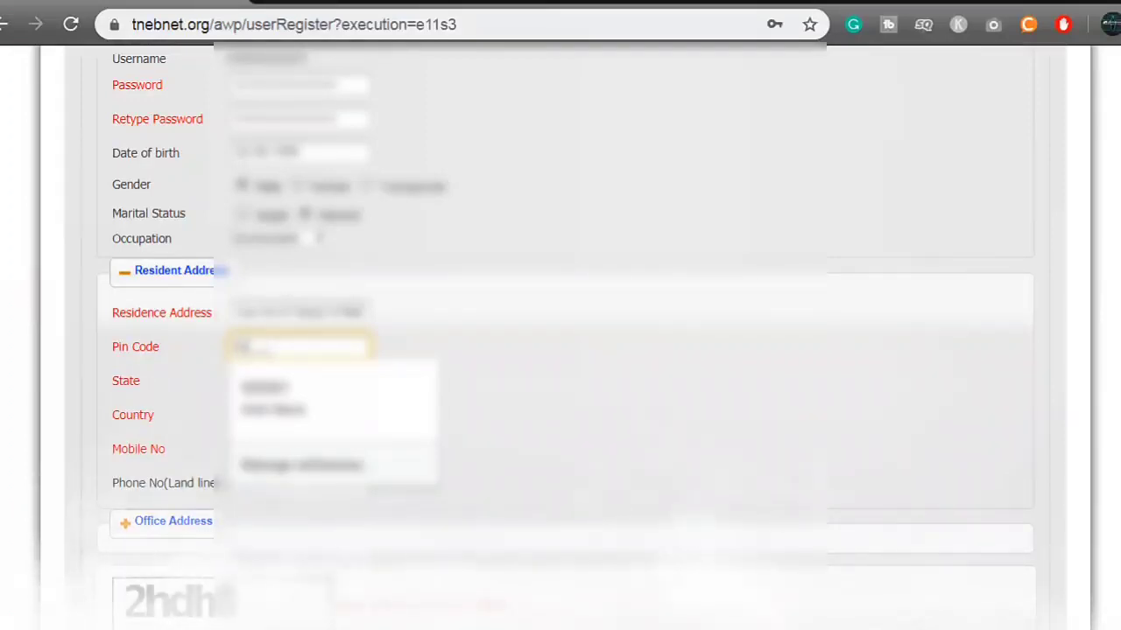
text(0041)
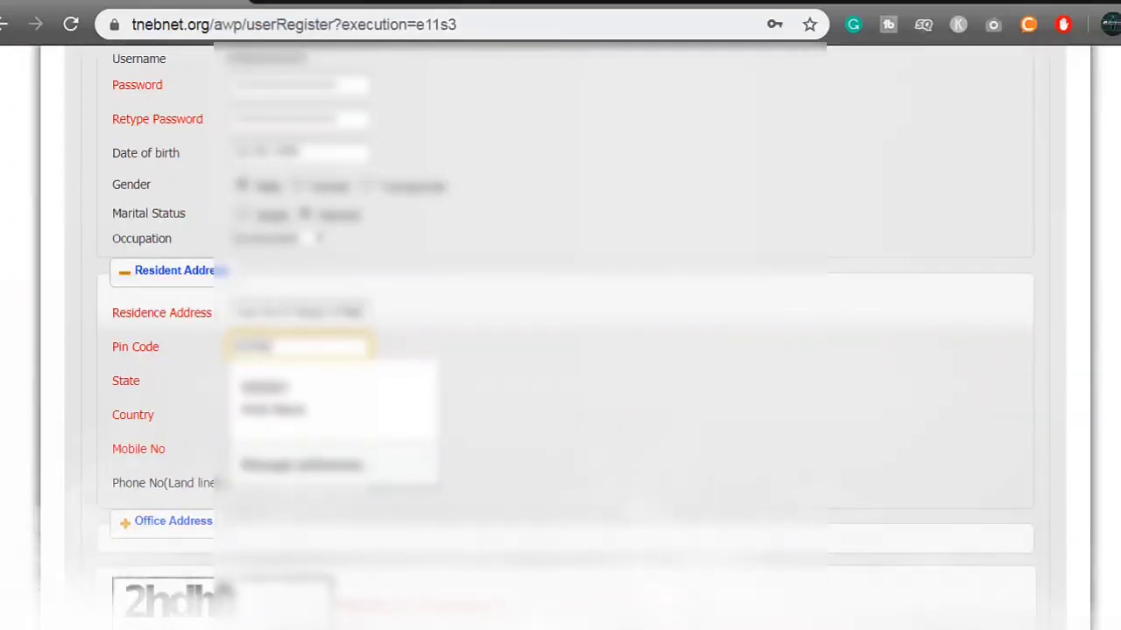
key(Escape)
key(Tab)
key(Down)
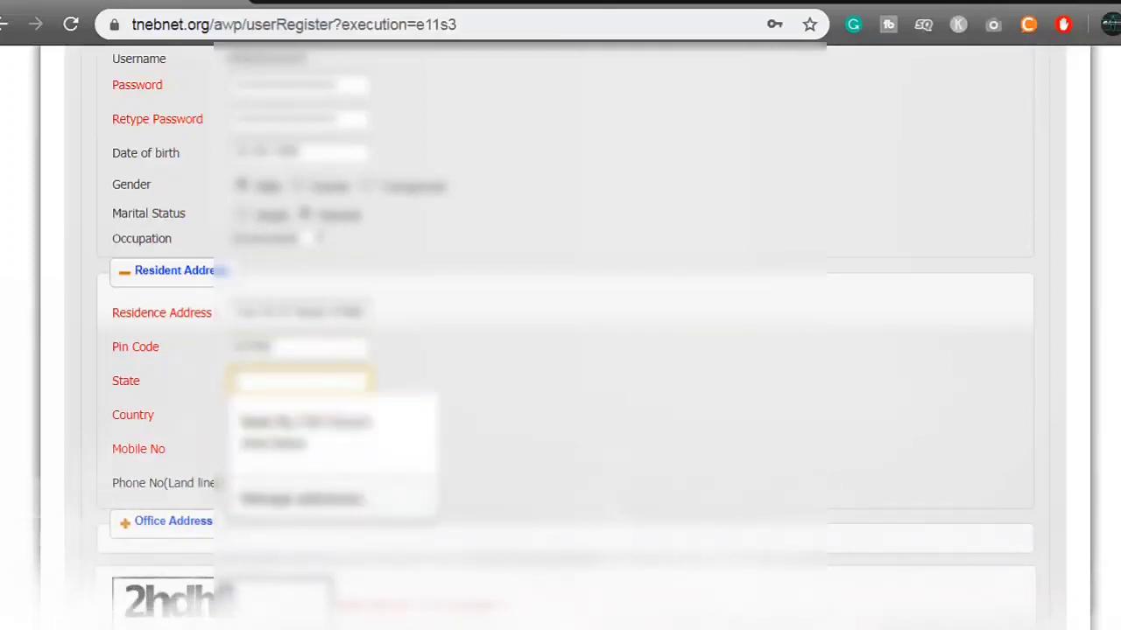
key(Escape)
text(T)
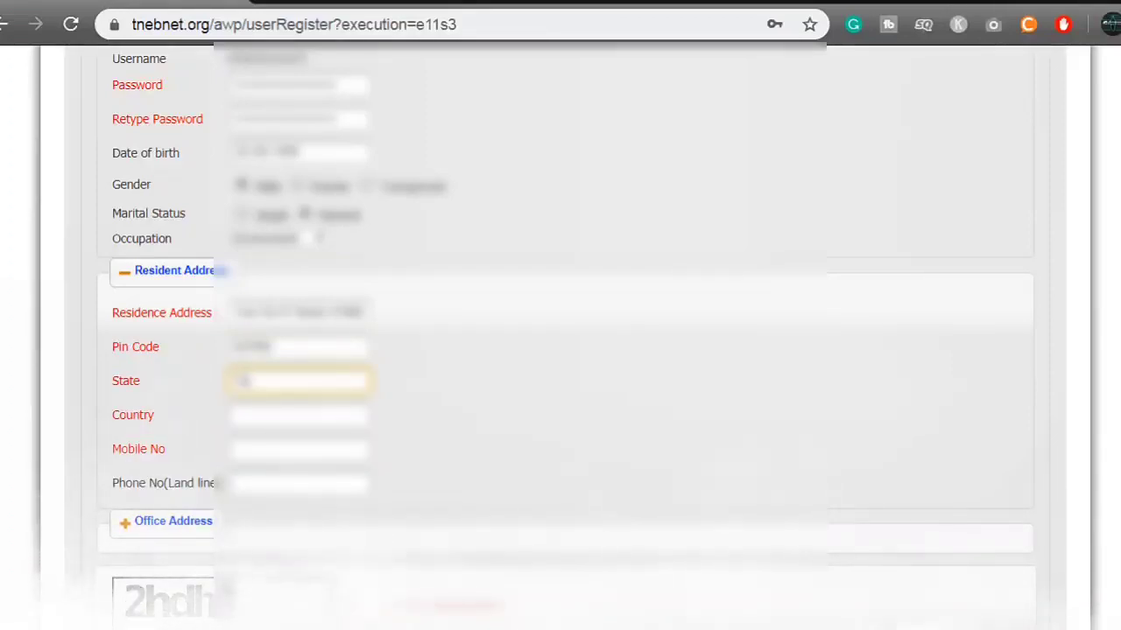
text(amil Nadu)
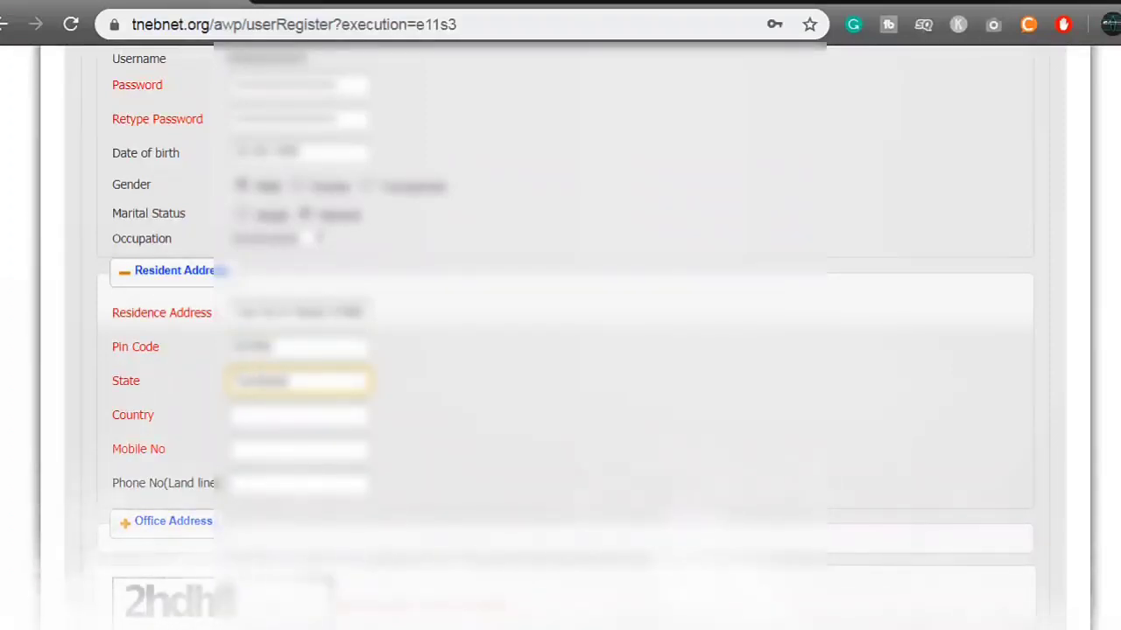
Enter the country and the user's mobile number.
key(Tab)
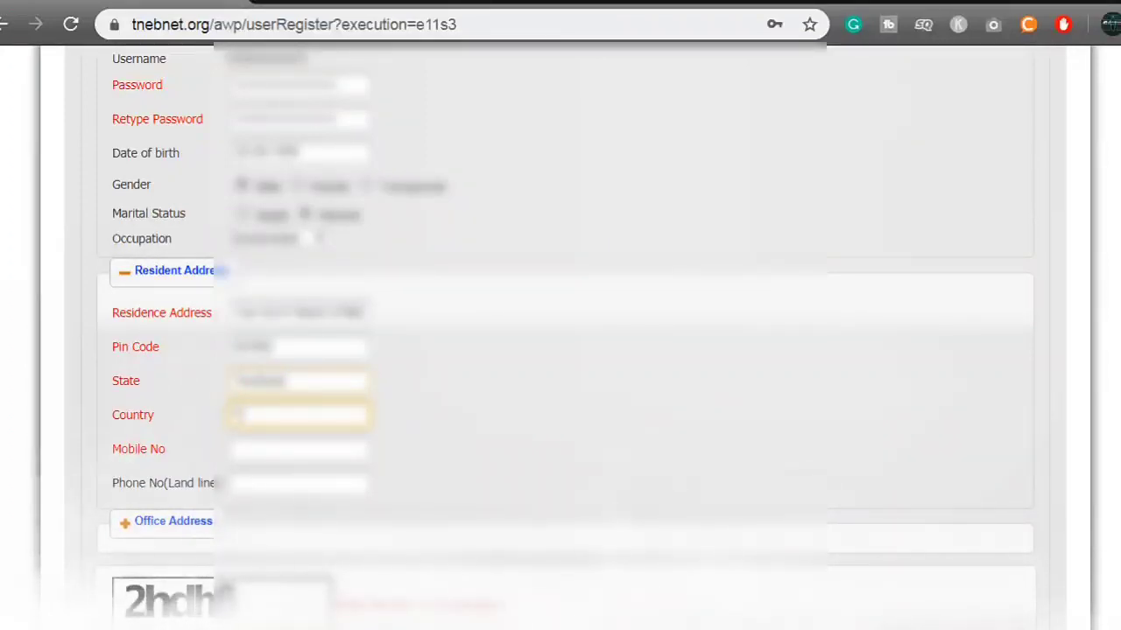
key(shift+Tab)
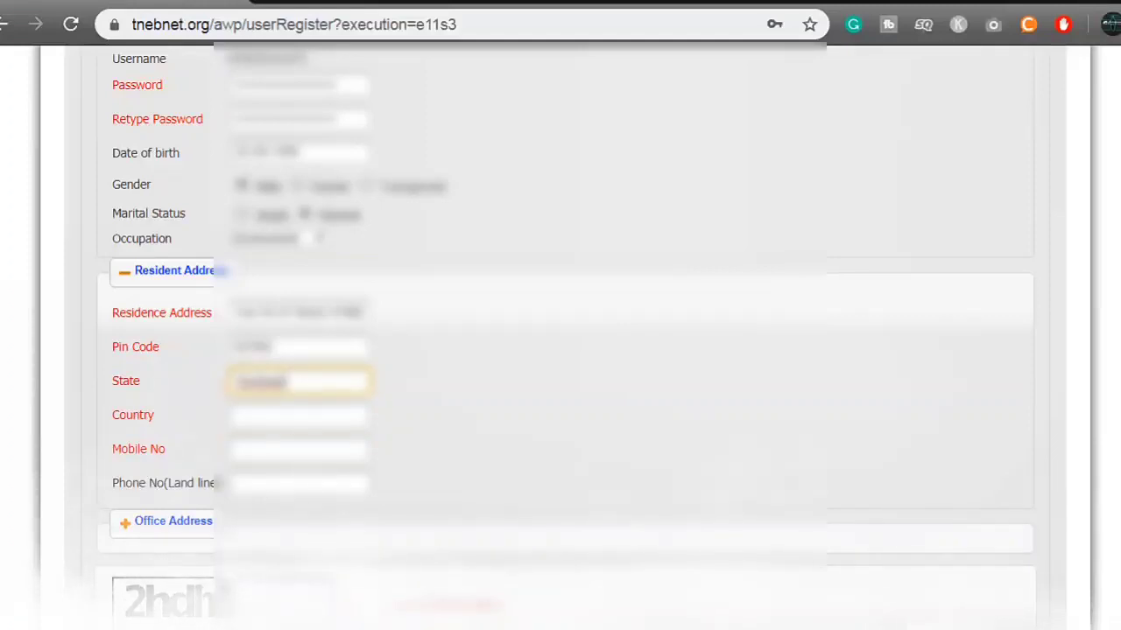
key(Tab)
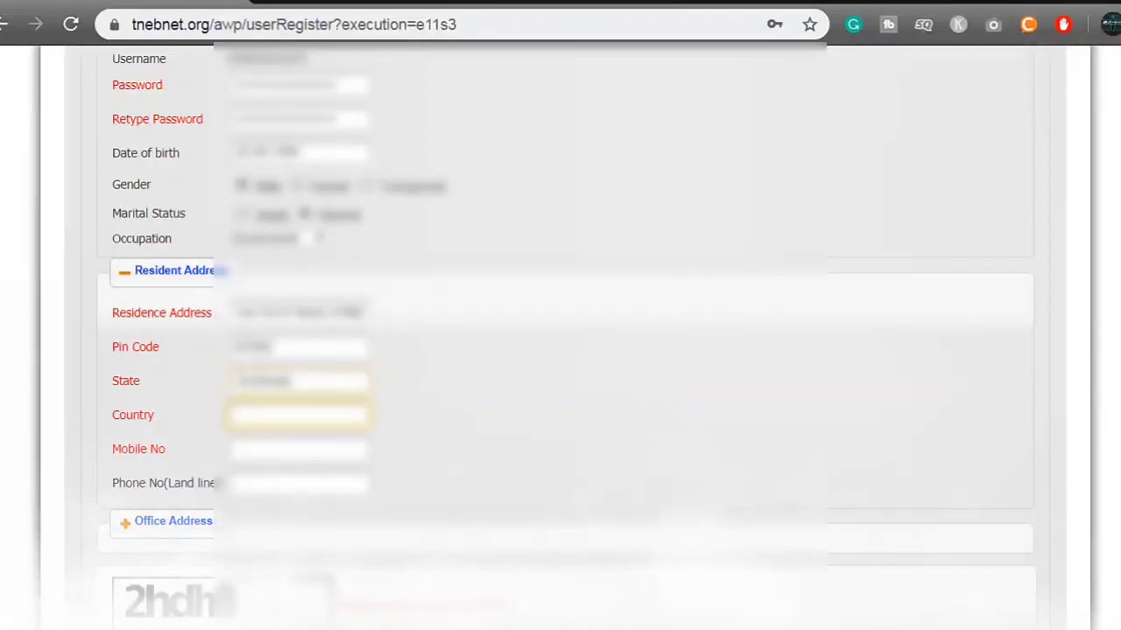
text(In)
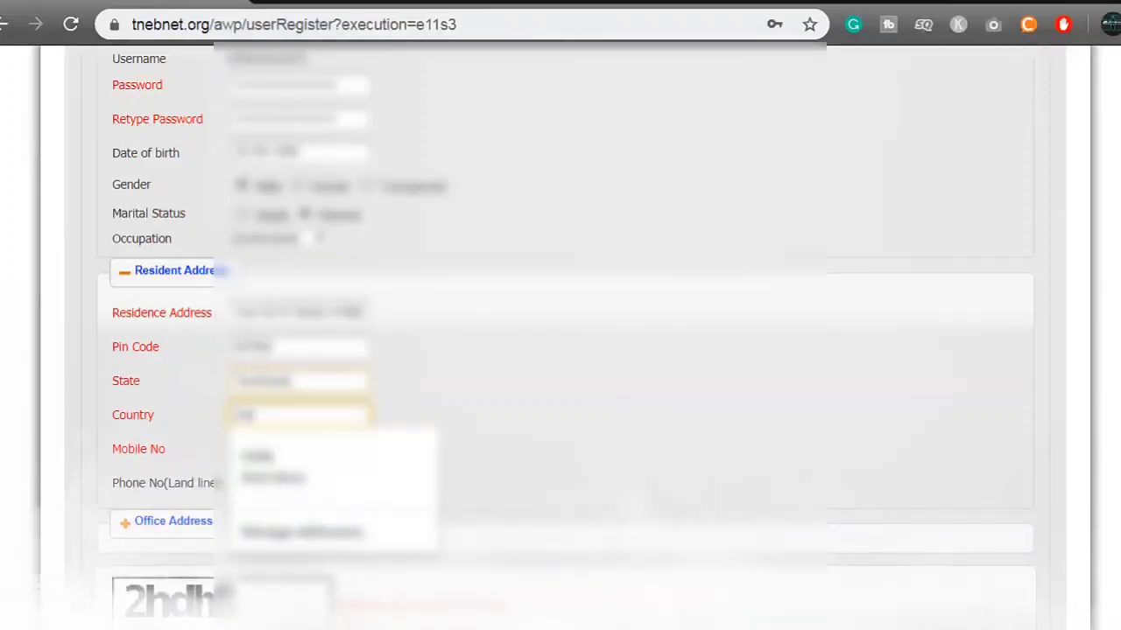
key(Escape)
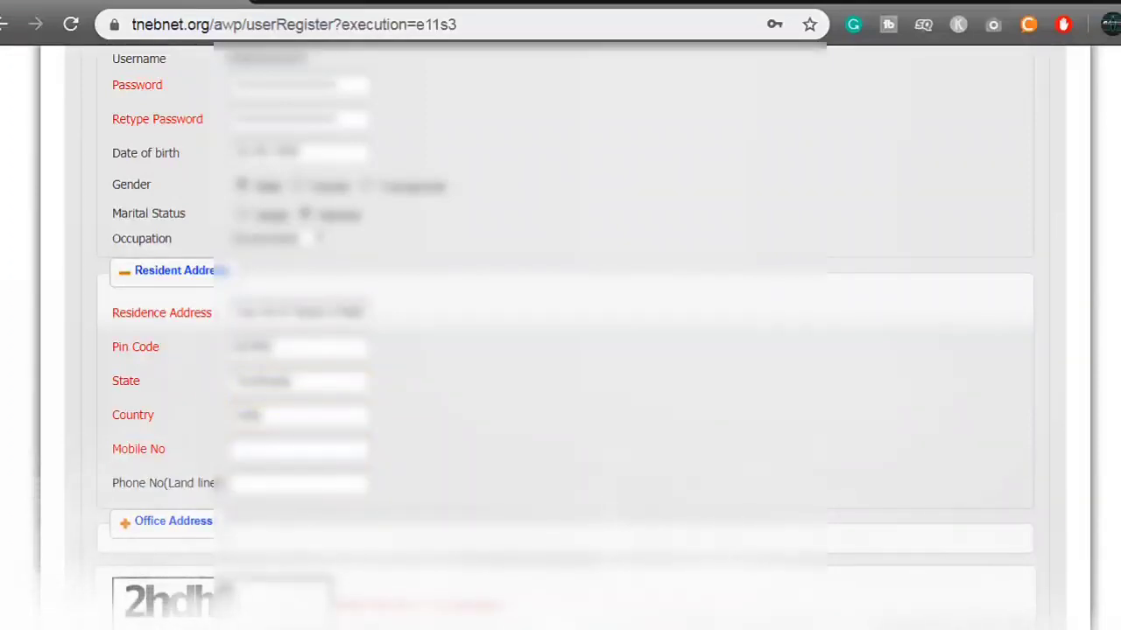
key(Down)
key(Down)
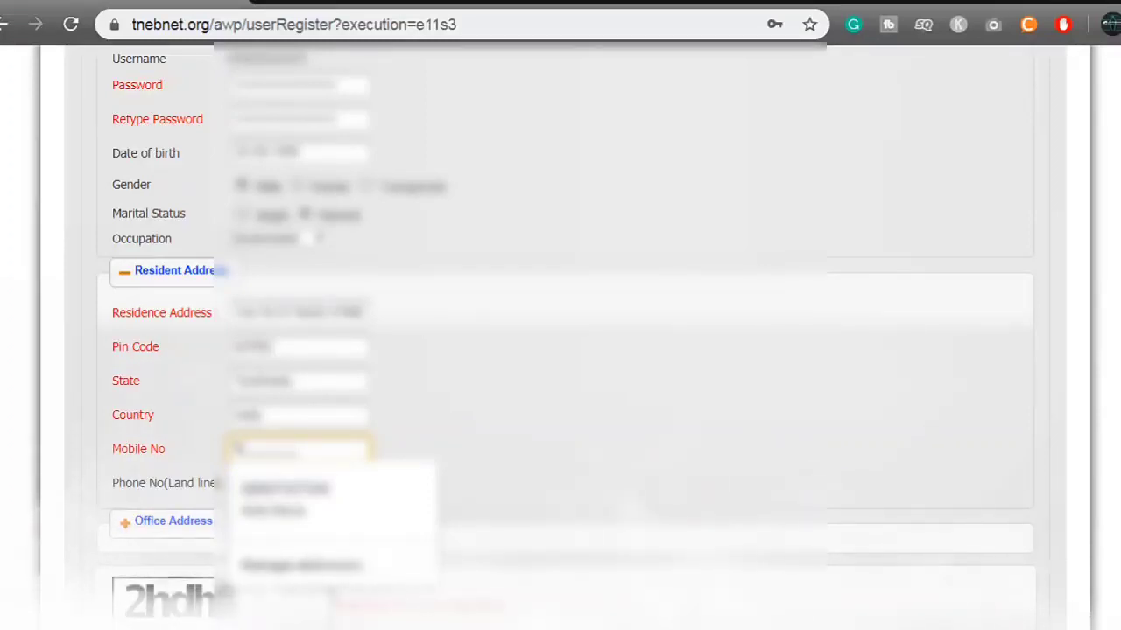
text(9)
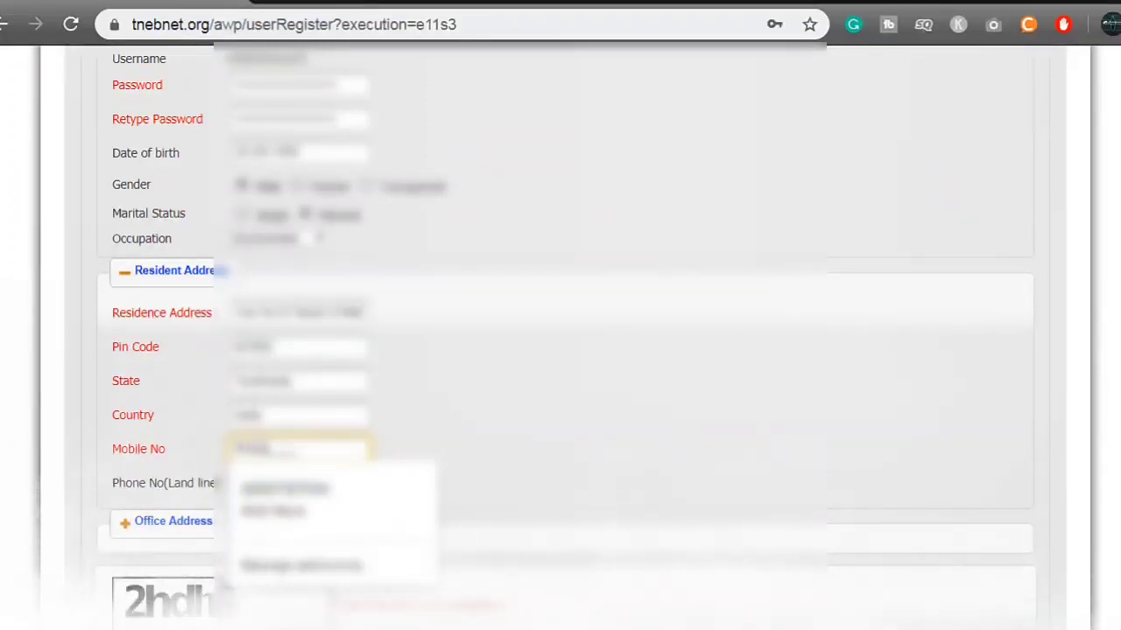
text(8)
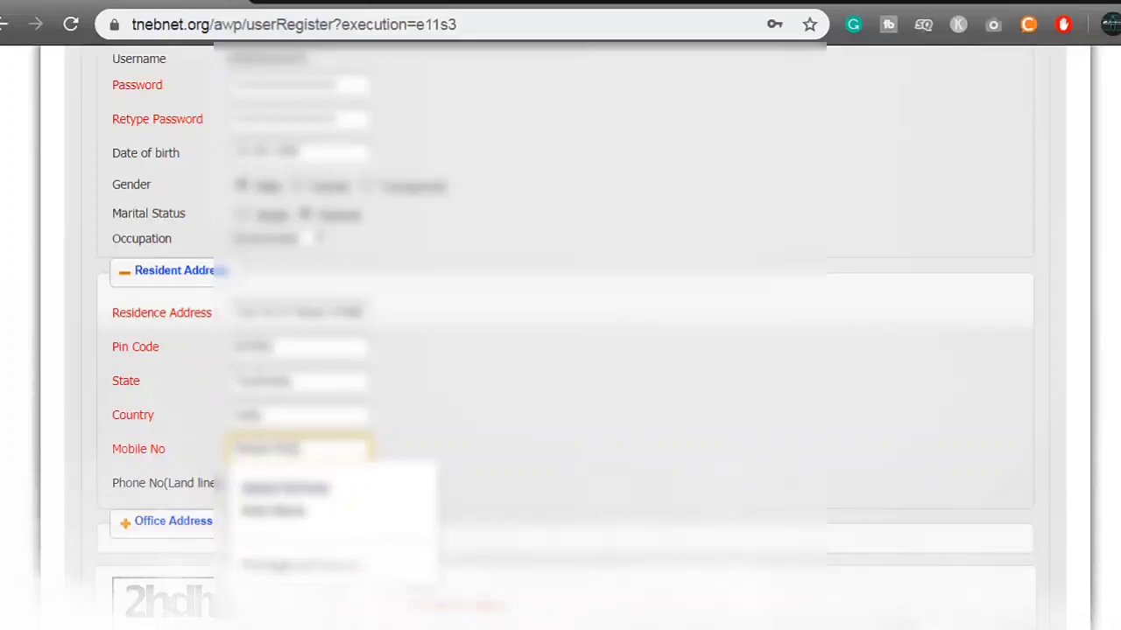
text(0)
click(298, 483)
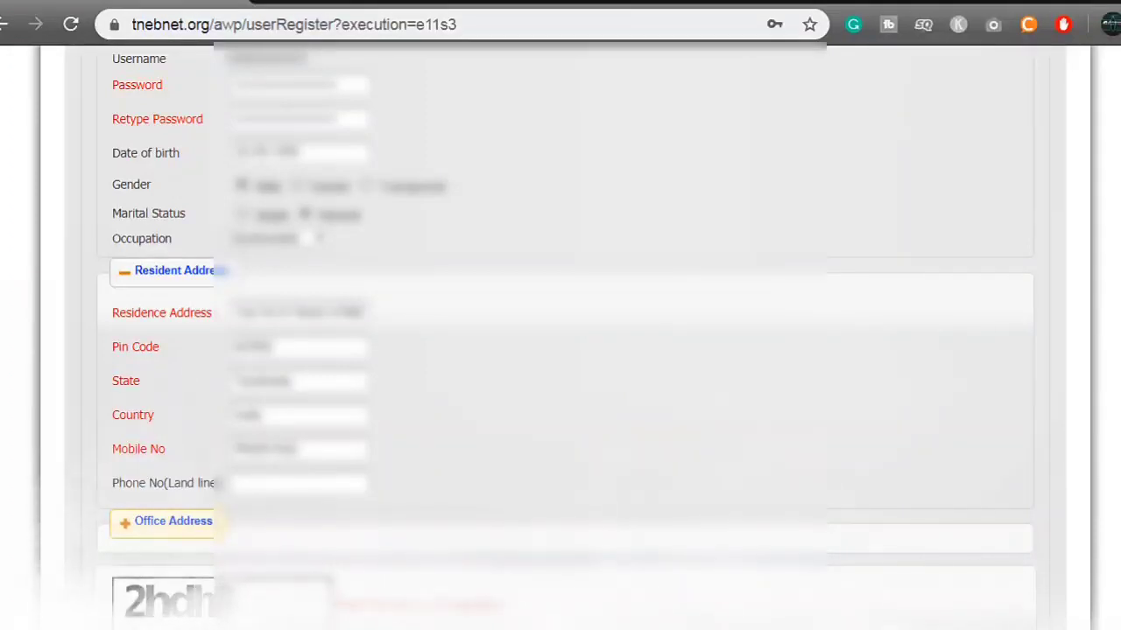
Toggle the Office Address section, answer the captcha and submit the registration.
scroll(566, 332, down, 3)
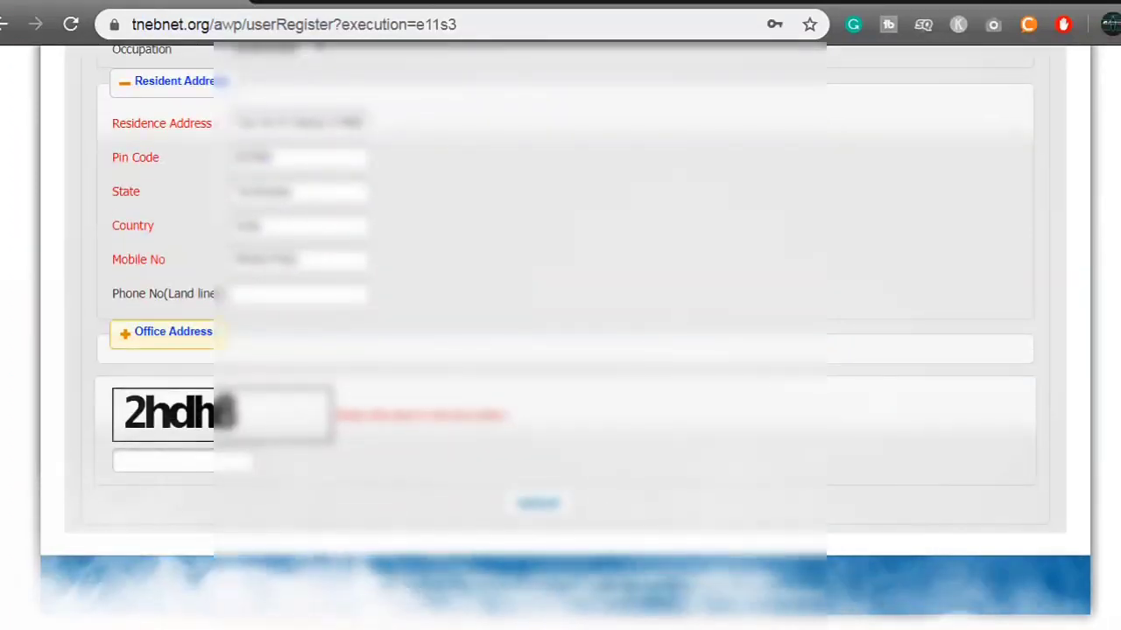
click(166, 331)
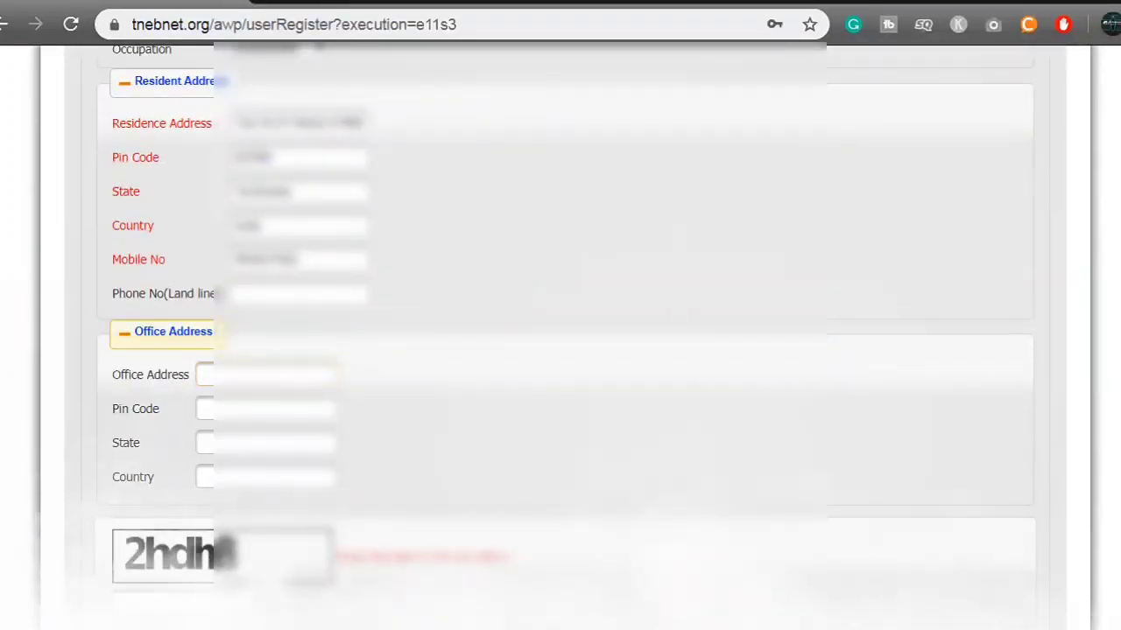
click(166, 331)
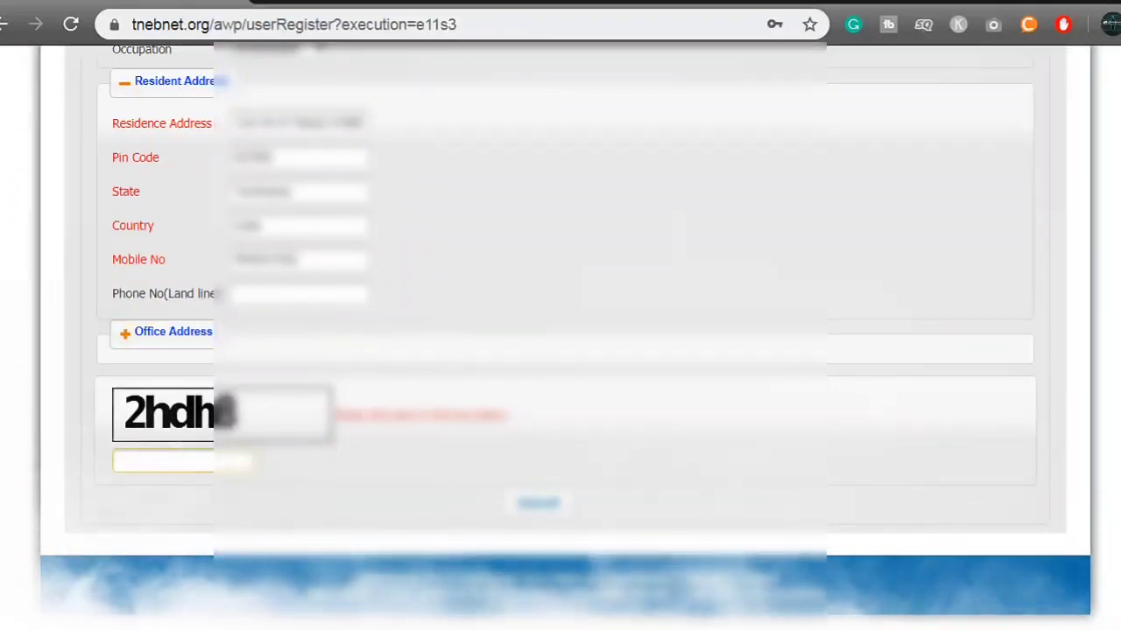
click(162, 462)
text(2)
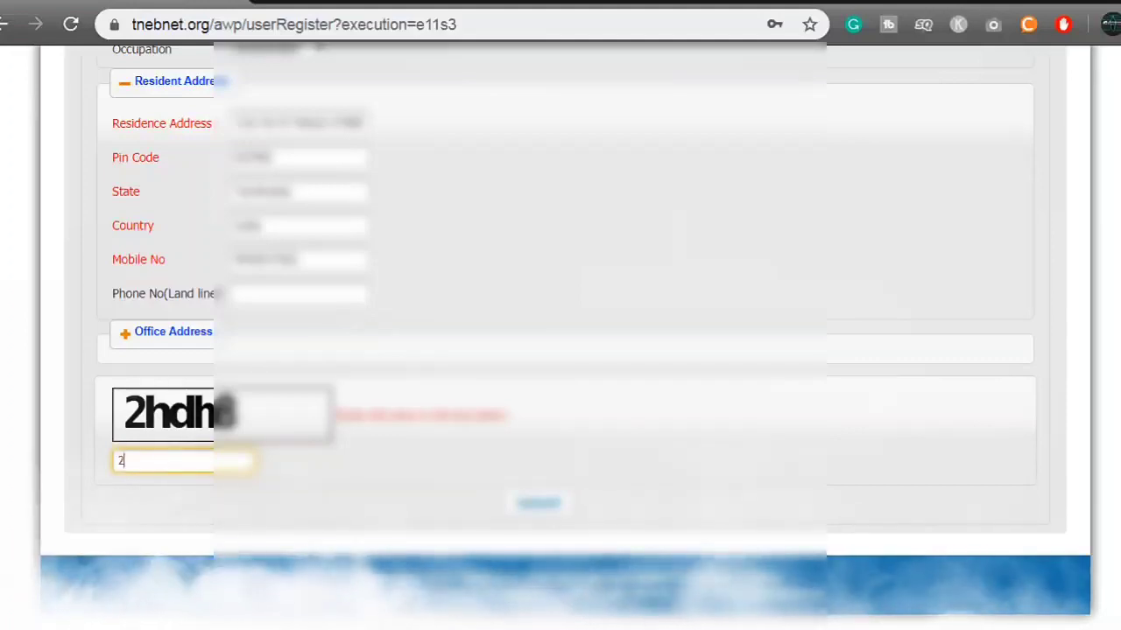
text(hdh8)
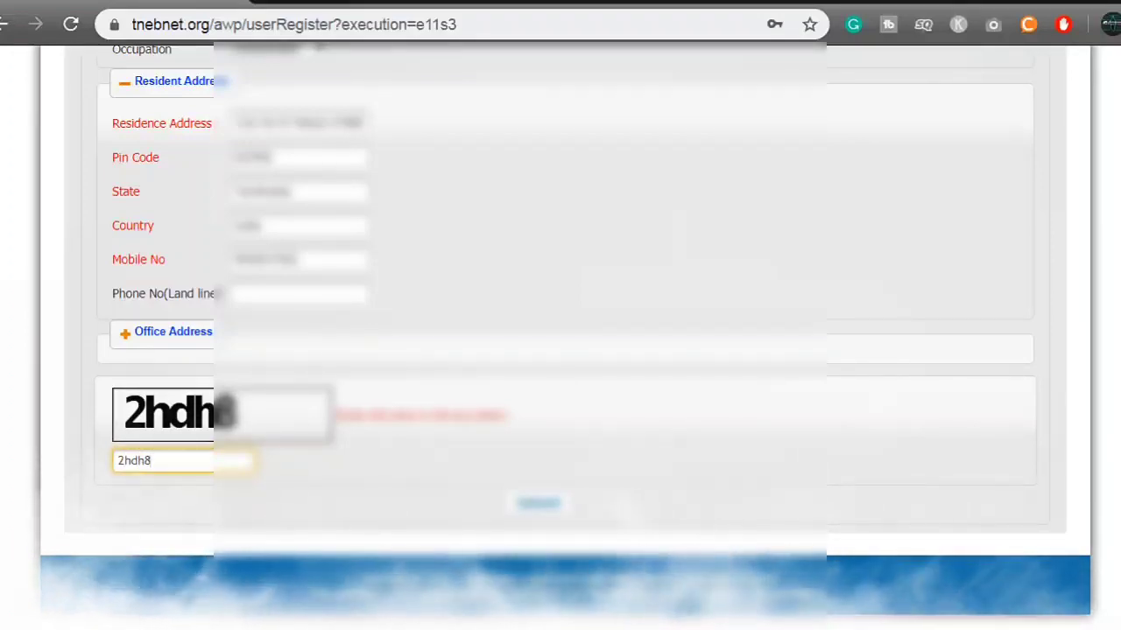
key(Return)
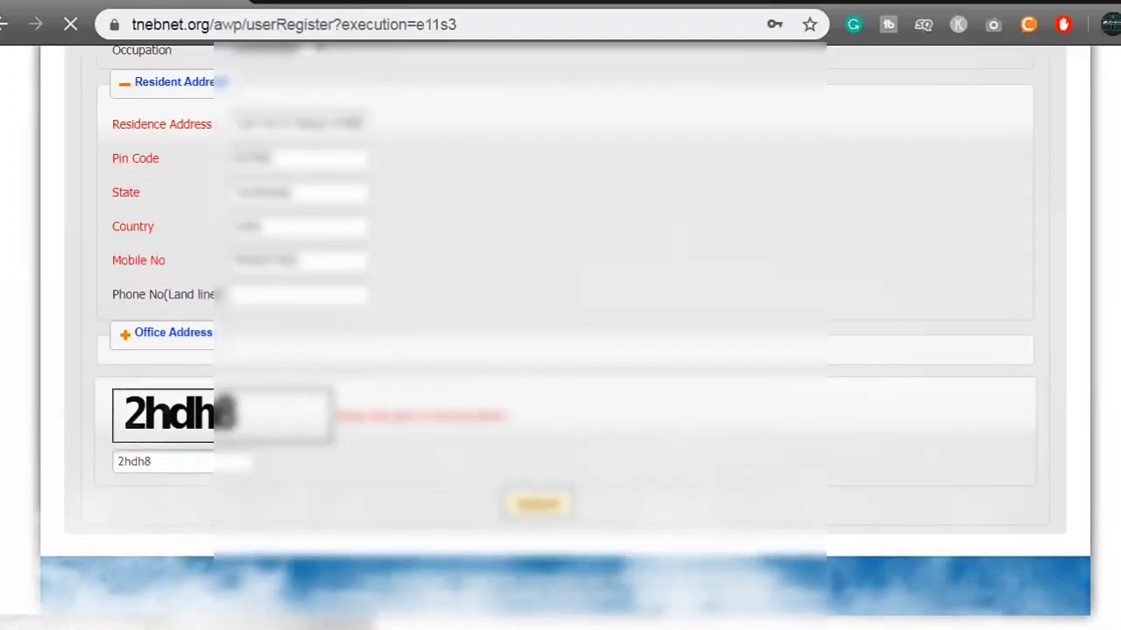
Scroll through the submitted registration form while it processes, until the login page loads.
scroll(561, 332, up, 3)
scroll(561, 333, up, 2)
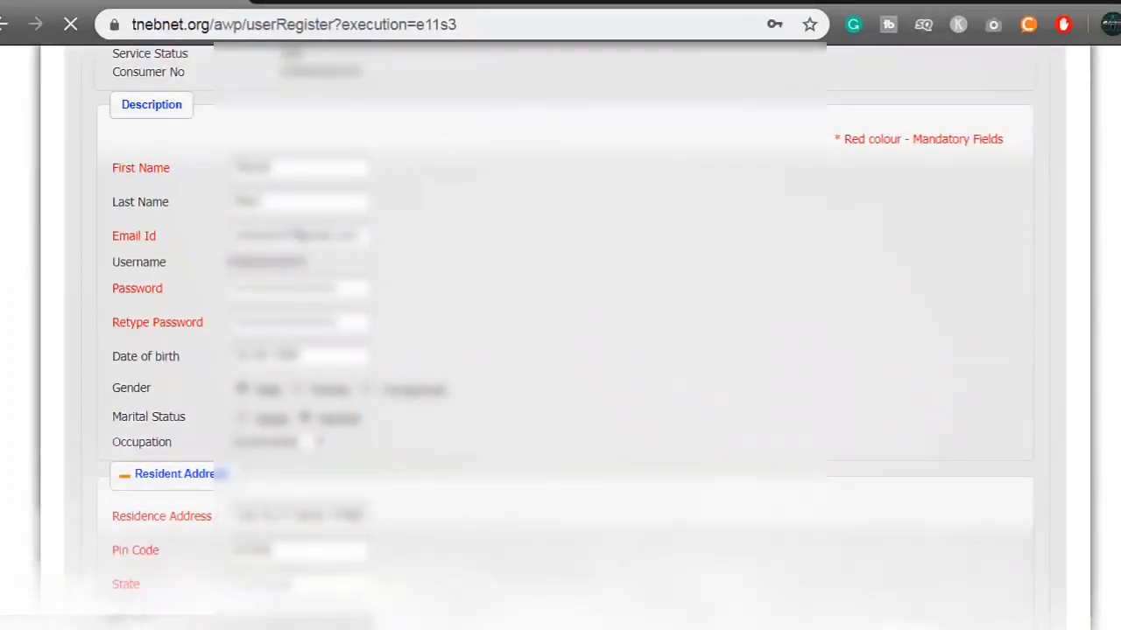
scroll(560, 333, up, 2)
scroll(560, 332, down, 3)
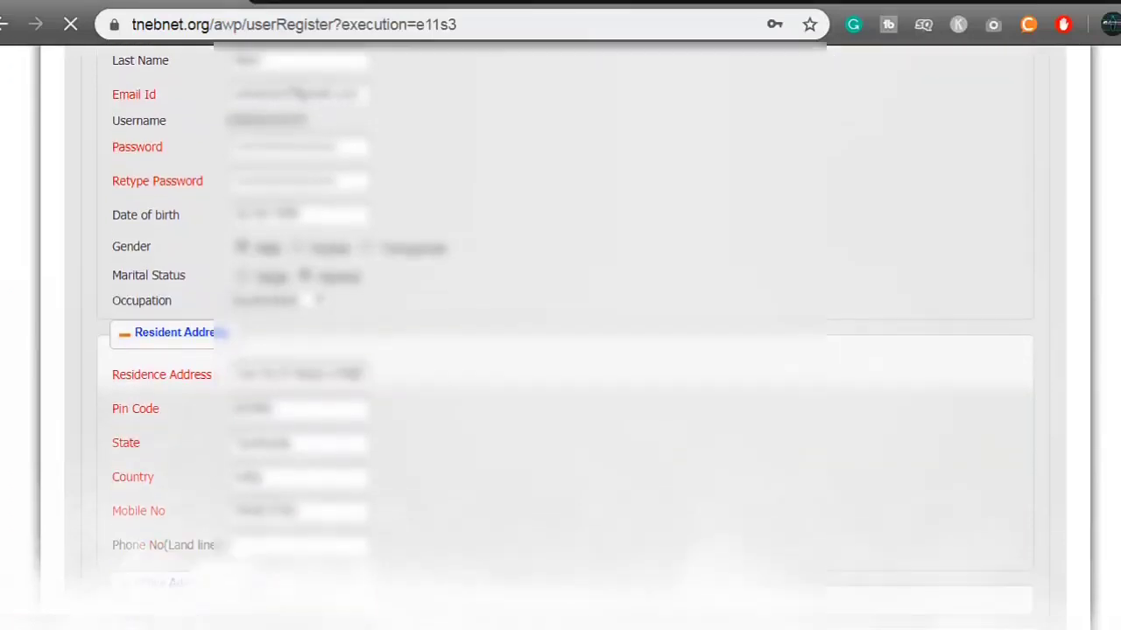
scroll(560, 333, down, 1)
scroll(560, 332, up, 5)
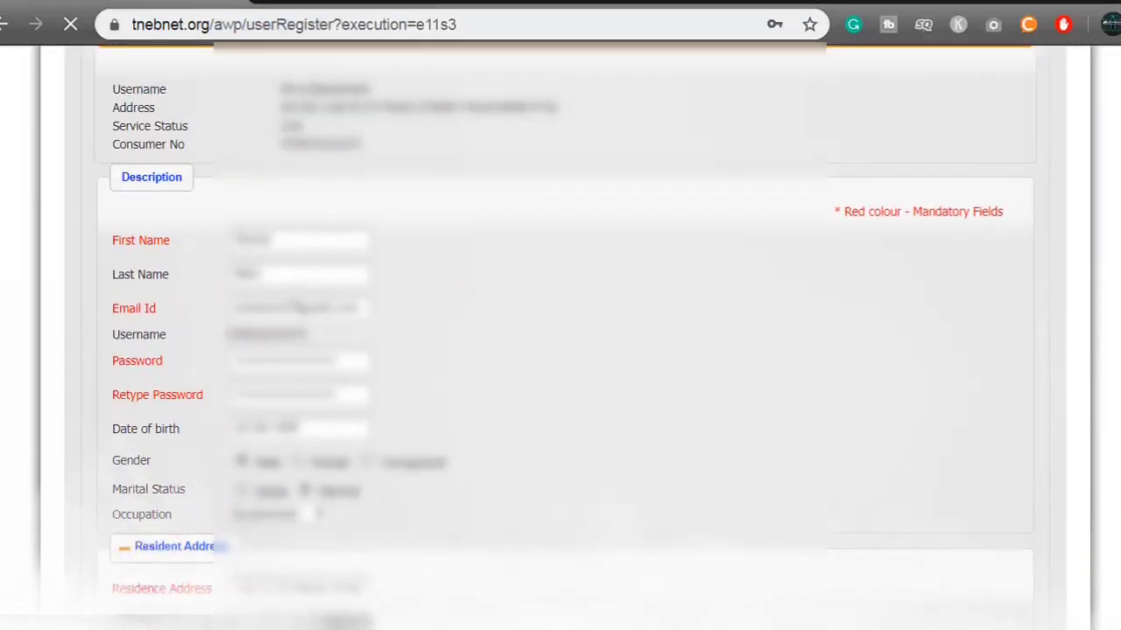
scroll(561, 333, down, 2)
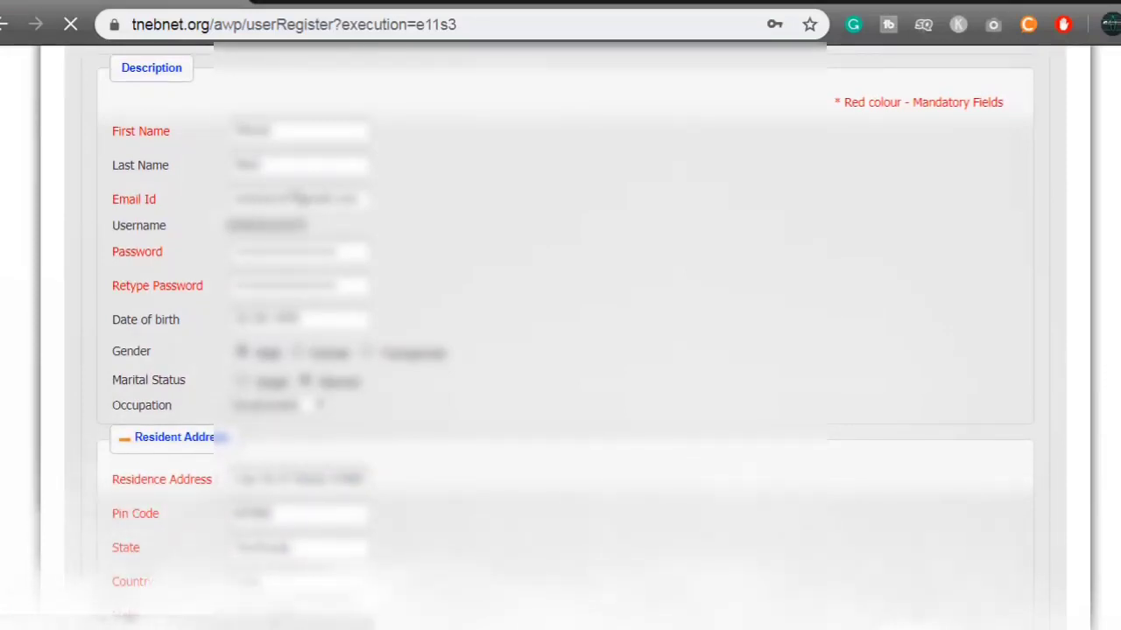
scroll(560, 333, down, 4)
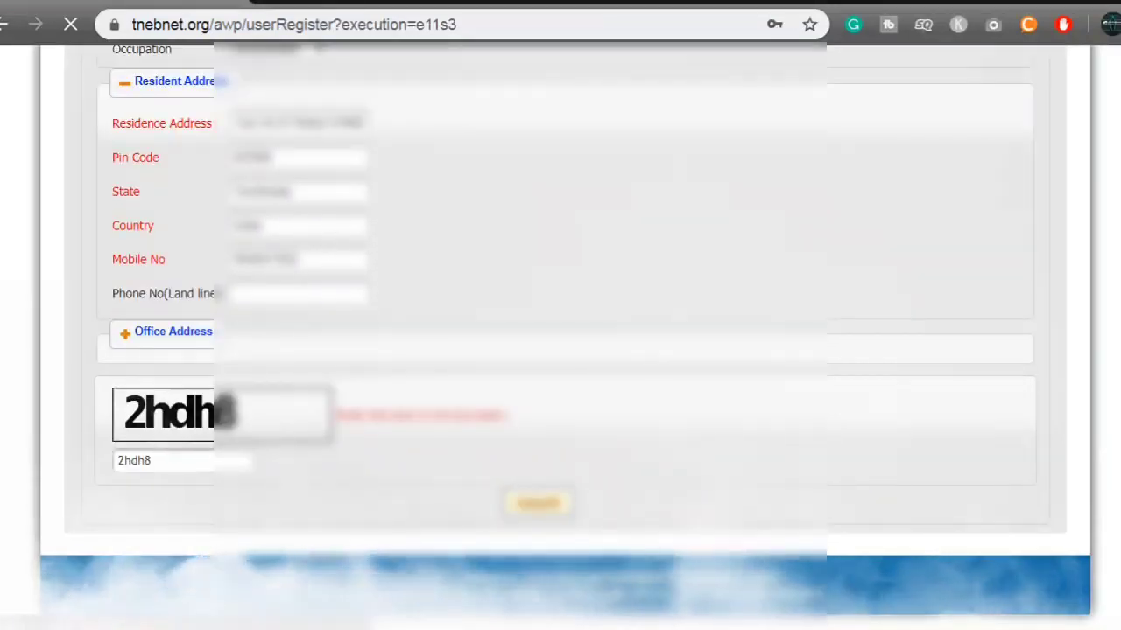
scroll(560, 332, up, 2)
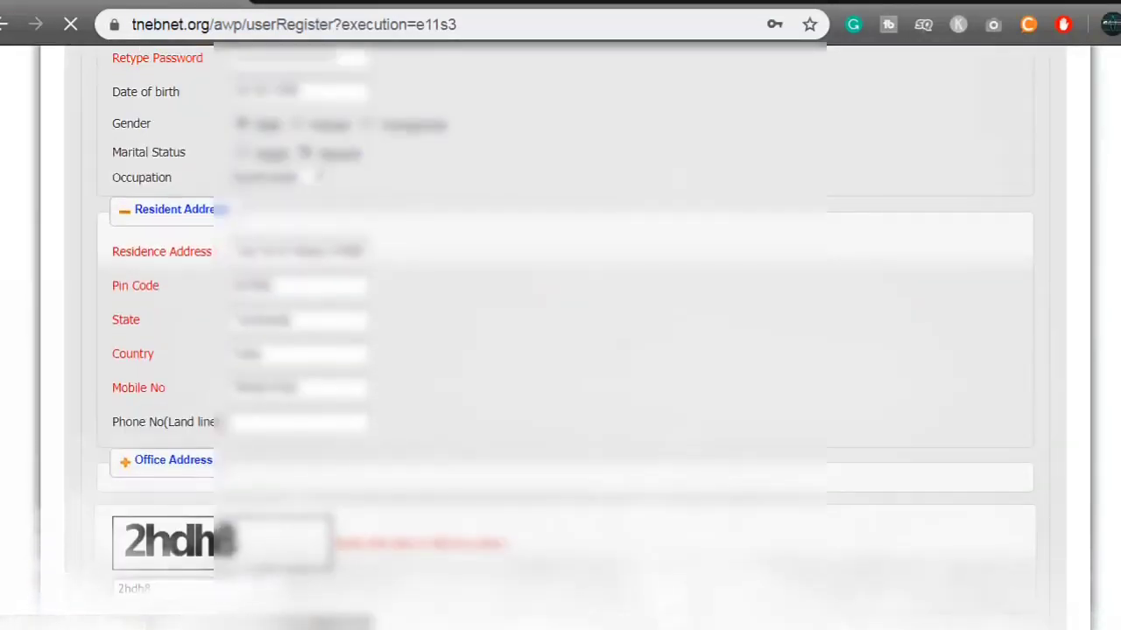
scroll(560, 333, up, 5)
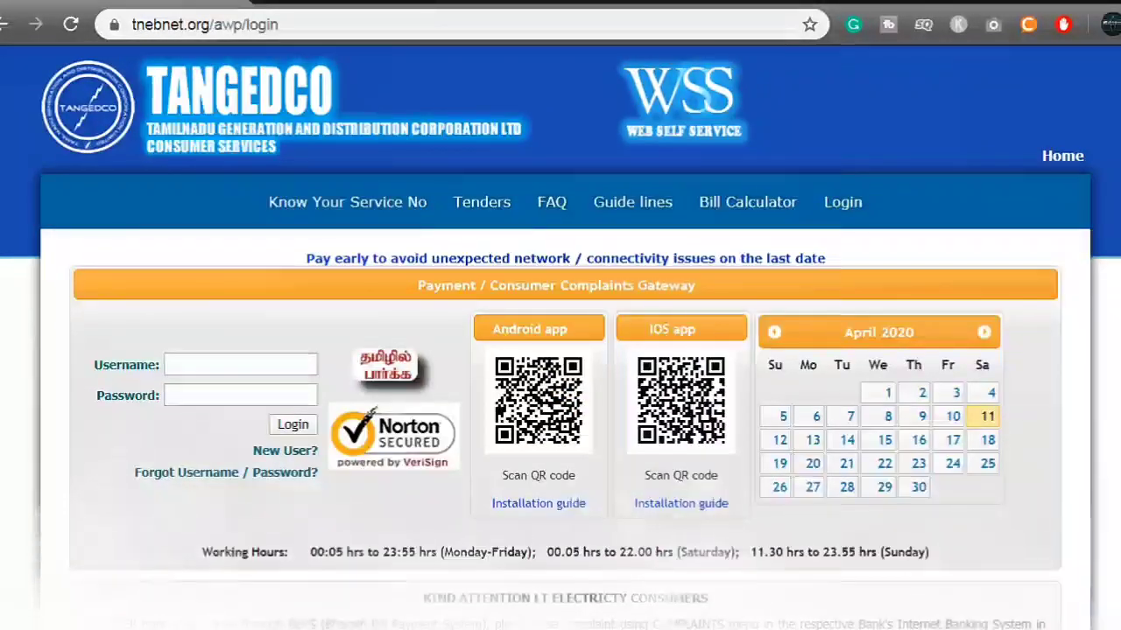
Fill the login page's Username and Password boxes with the new credentials and submit the sign-in.
click(240, 364)
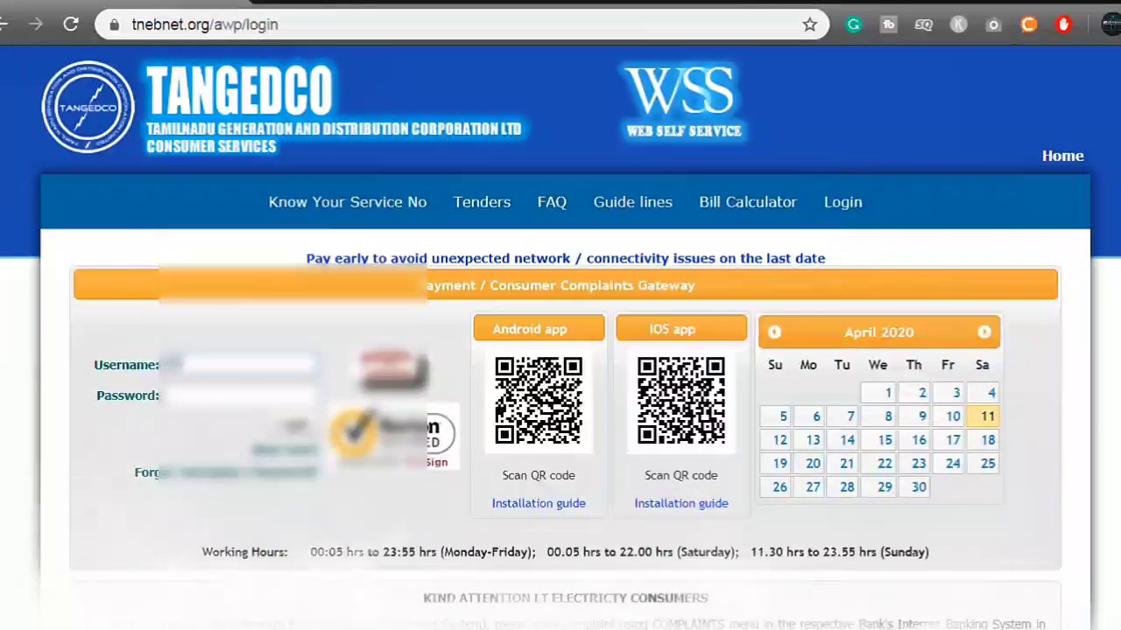
text(user)
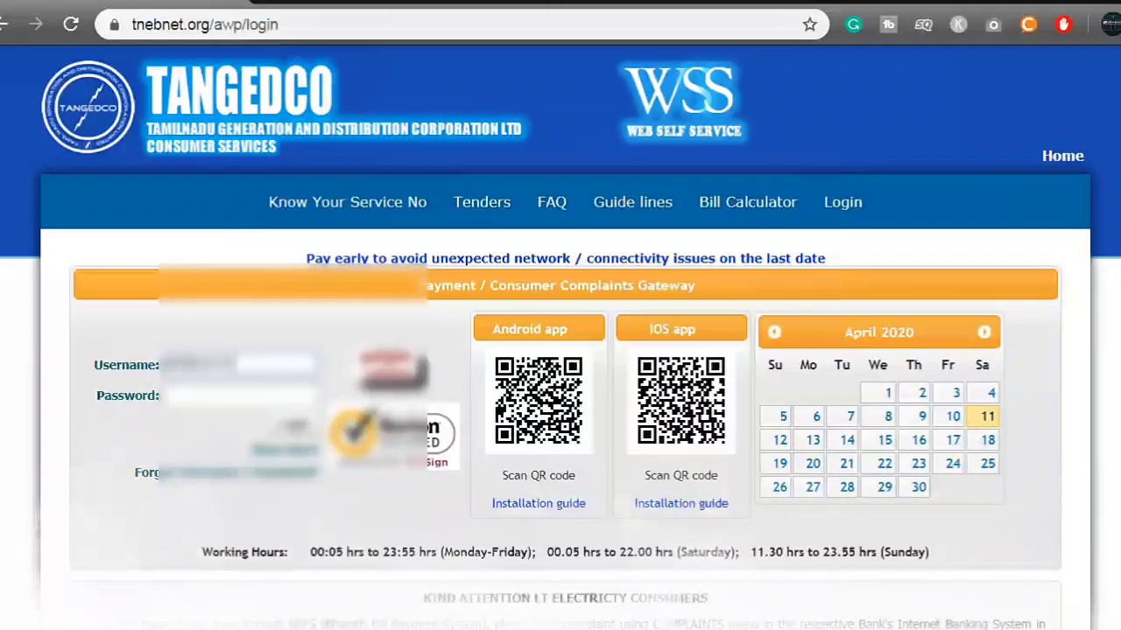
click(241, 395)
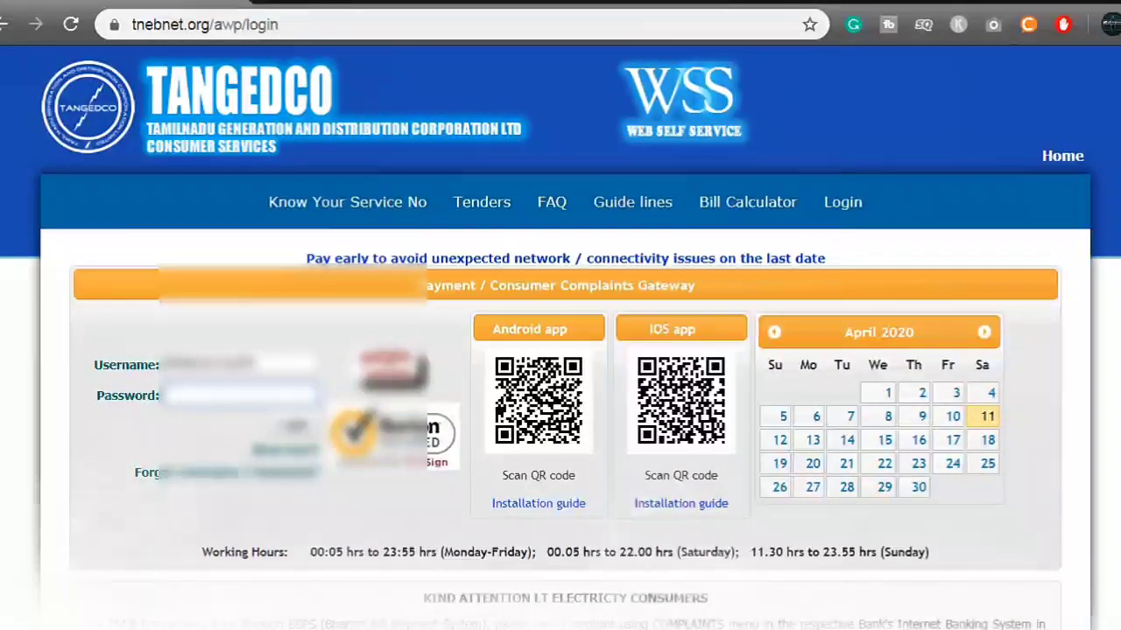
text(****)
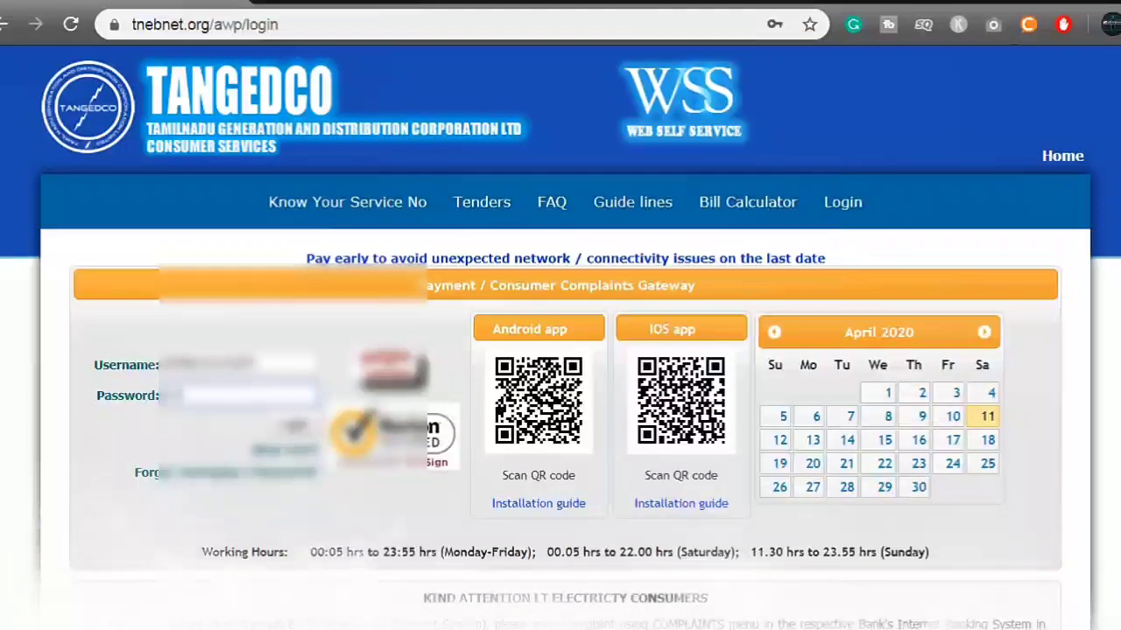
text(******)
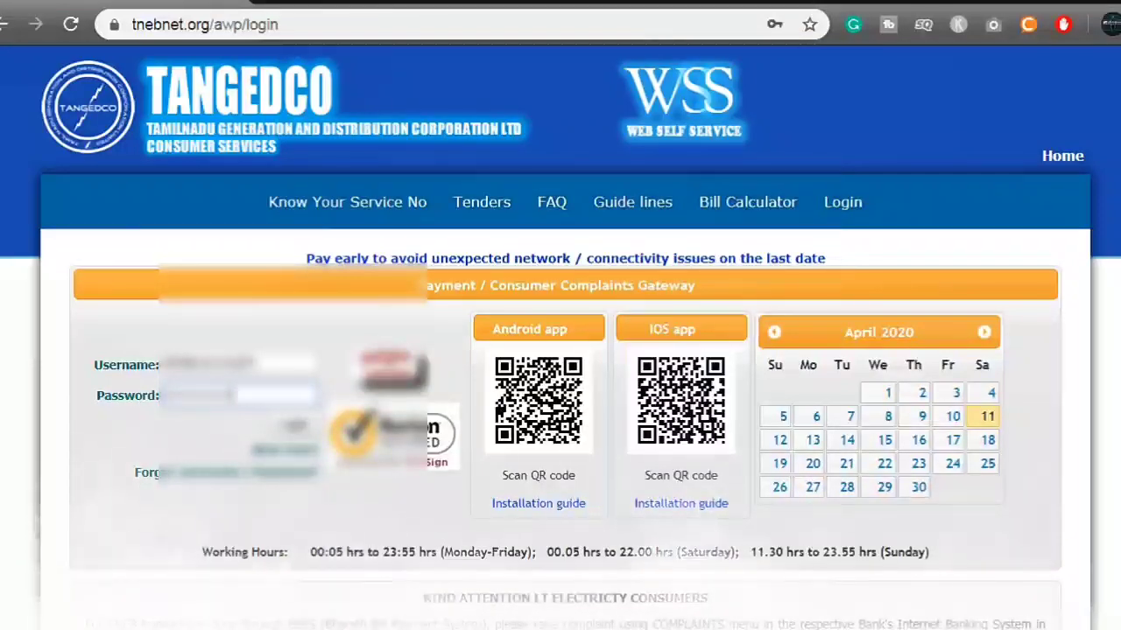
text(*)
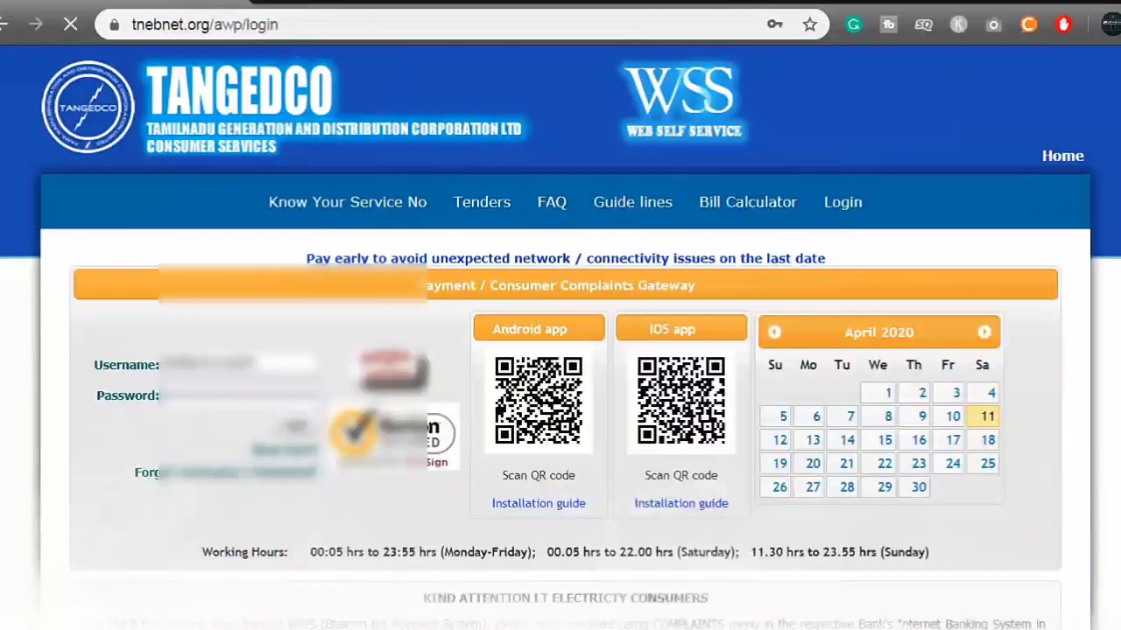
key(Return)
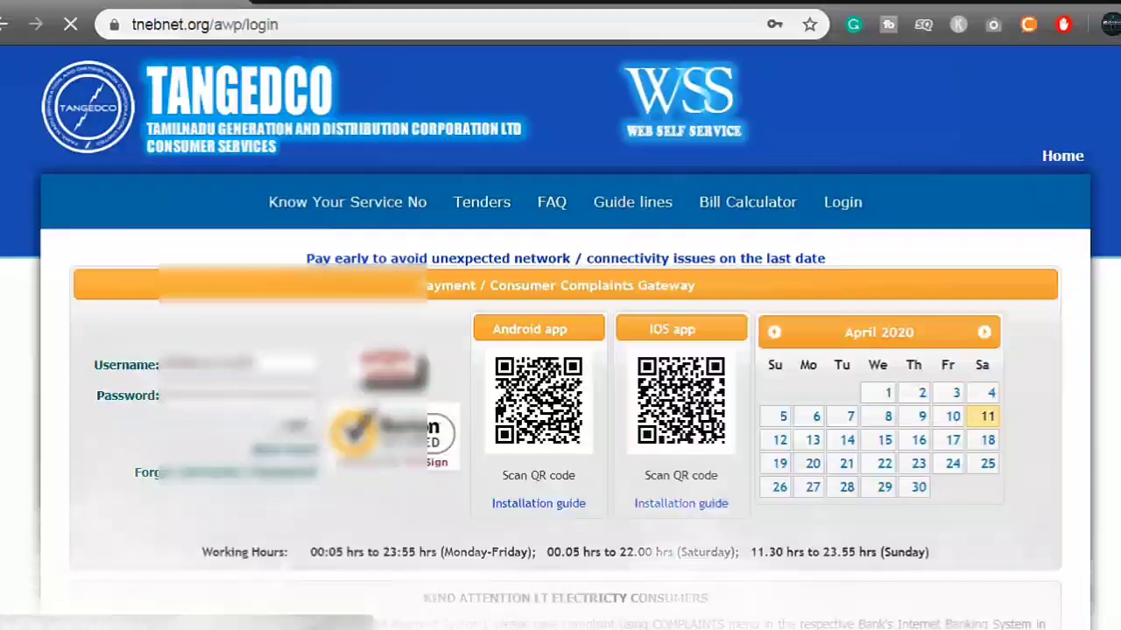
scroll(560, 315, down, 2)
scroll(560, 315, up, 2)
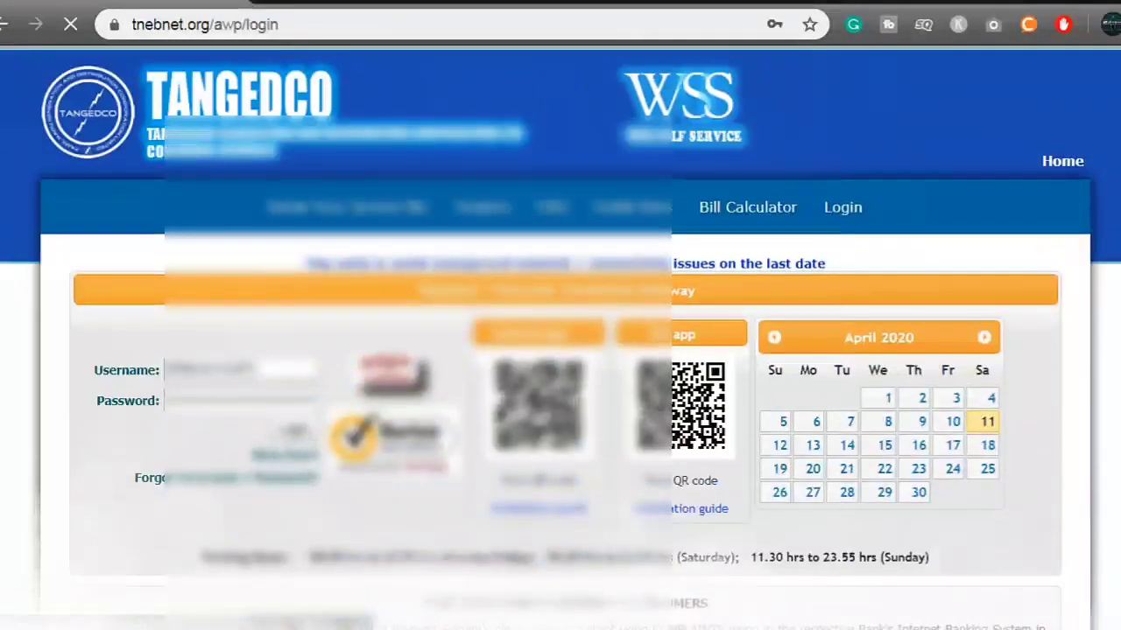